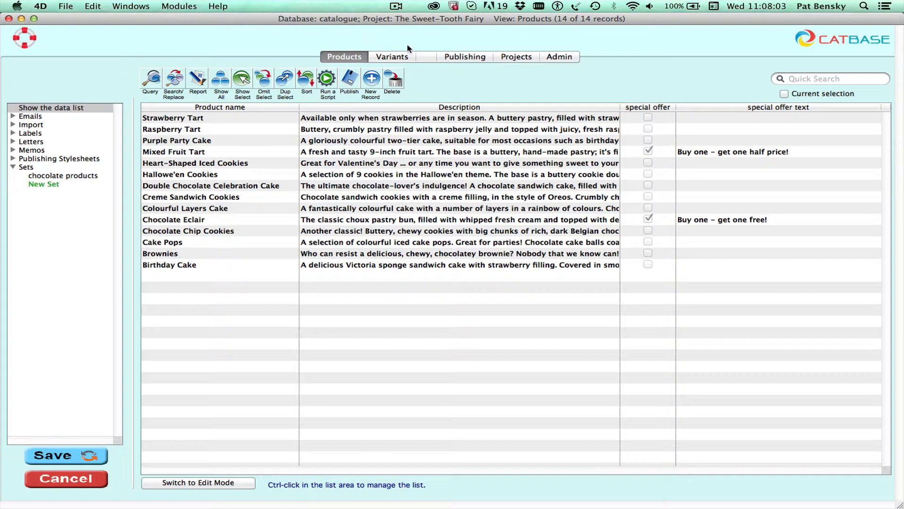
Show the Publishing Projects list under Publishing, with its one existing catalog project
click(464, 57)
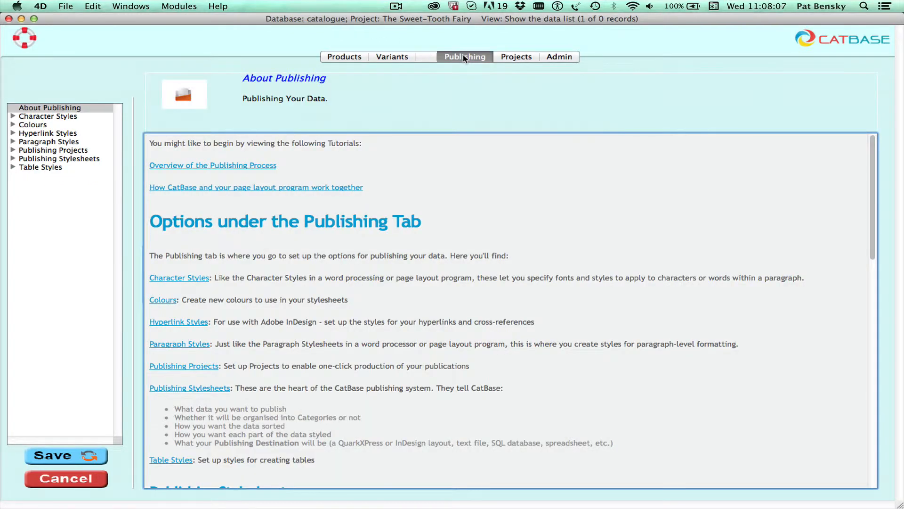
click(13, 150)
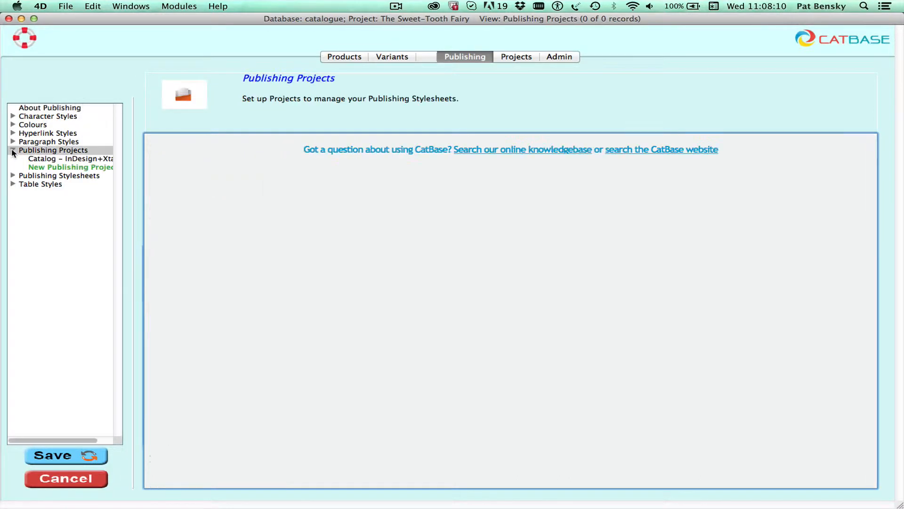
Create publishing project 'Price list and catalog' described as 'Produce two things in one go'
click(59, 168)
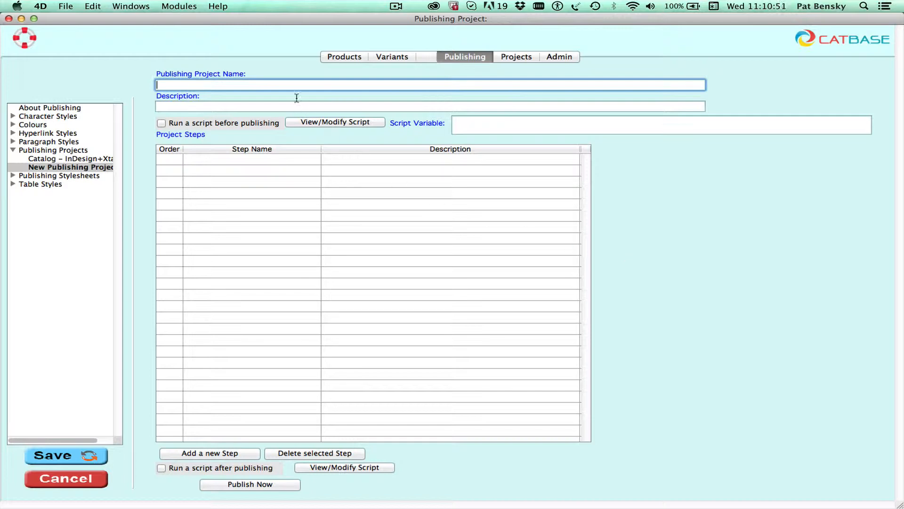
text(Price list and catalog)
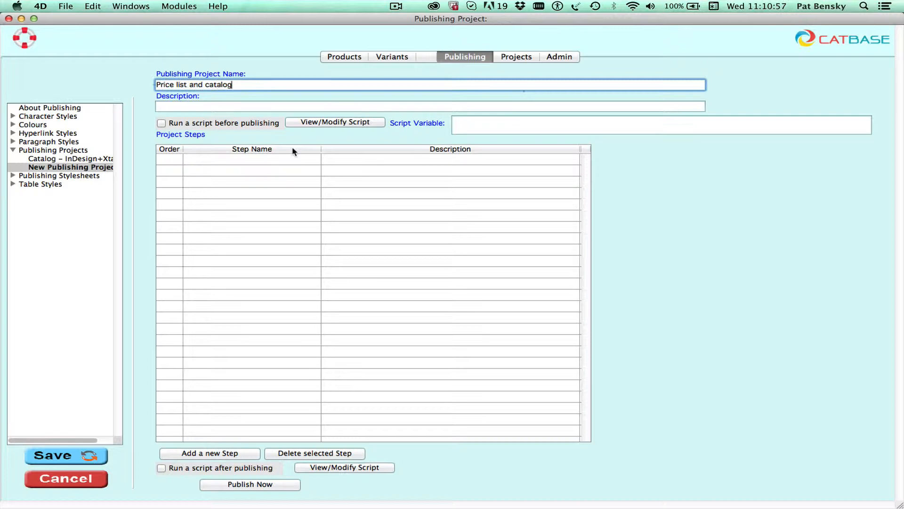
click(264, 108)
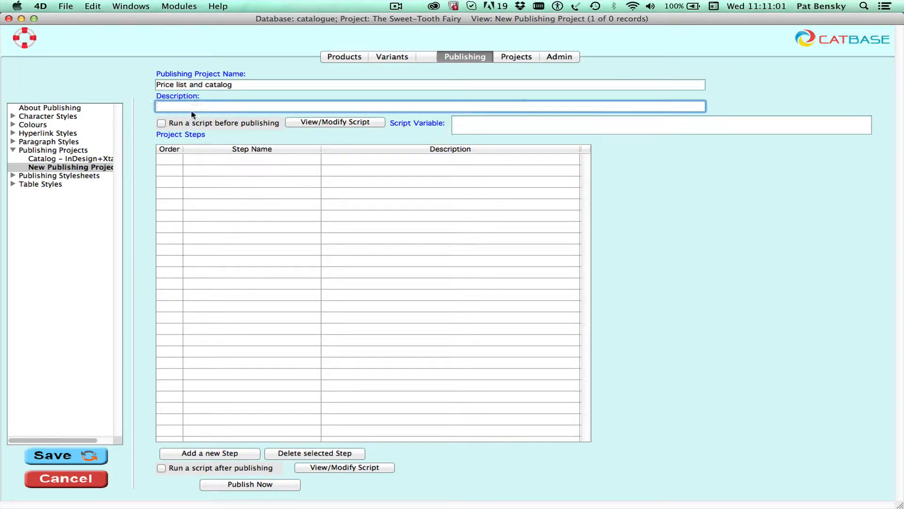
text(Produce two things in one go)
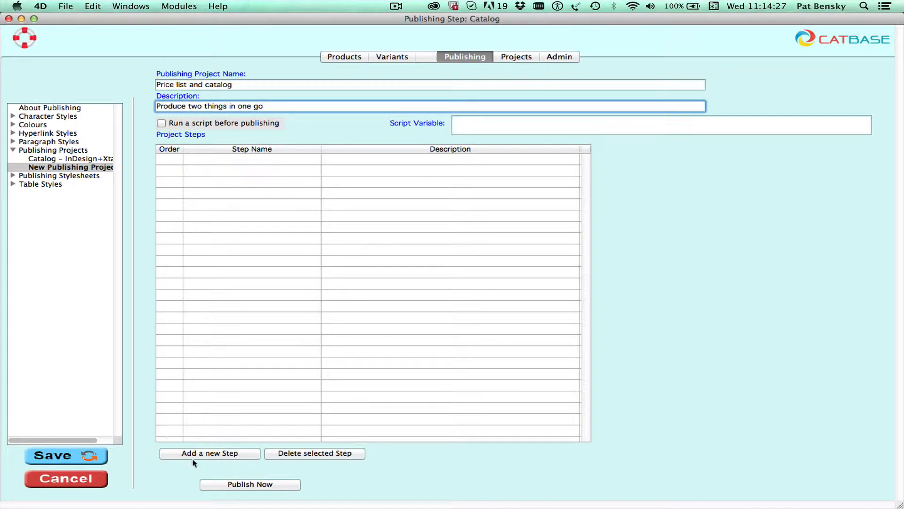
Add a project step named 'catalog' and move to its description
click(212, 454)
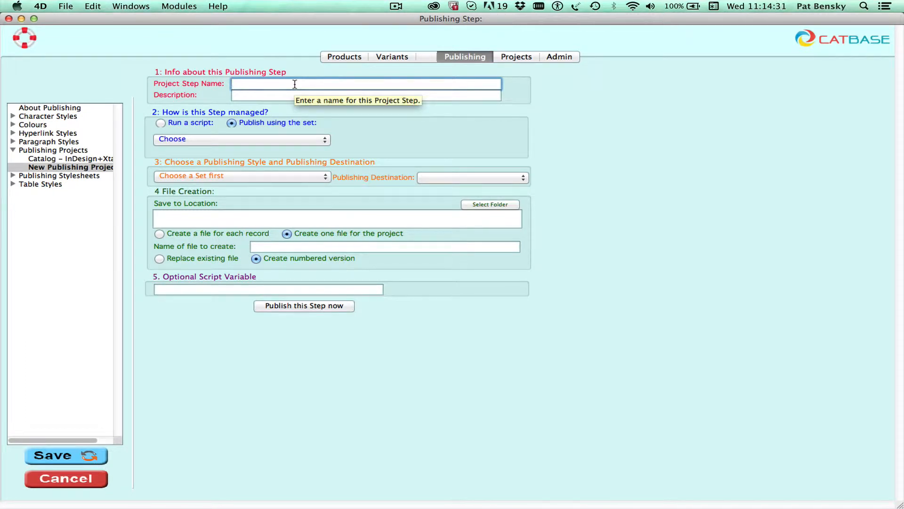
text(catalog)
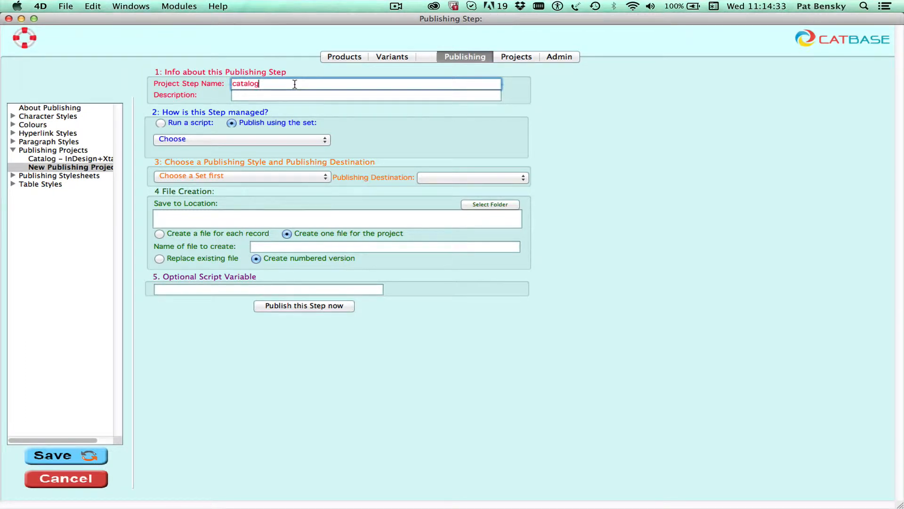
click(274, 95)
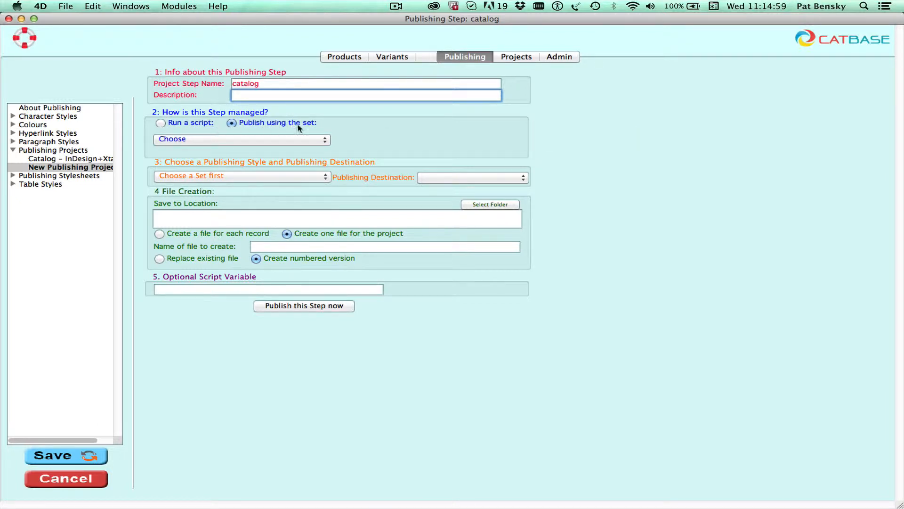
Have the catalog step publish a new set 'all products for catalog' covering all Products
click(238, 139)
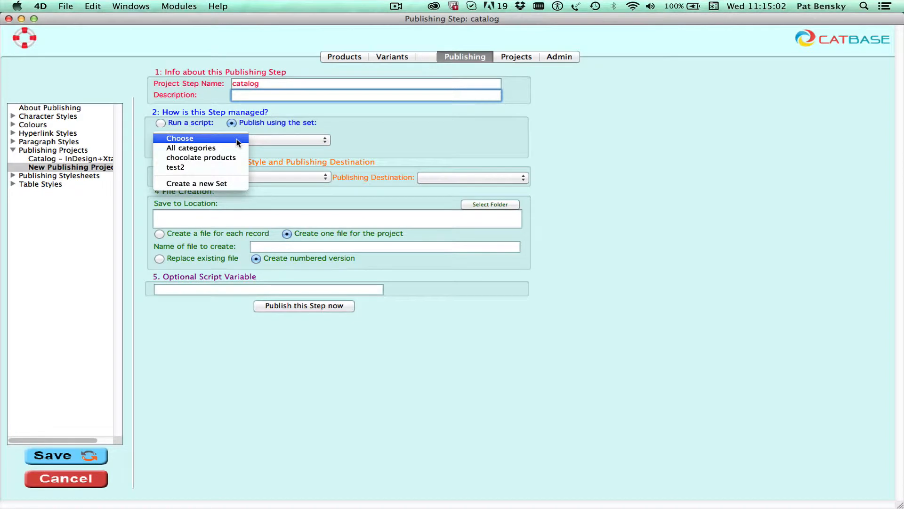
click(216, 184)
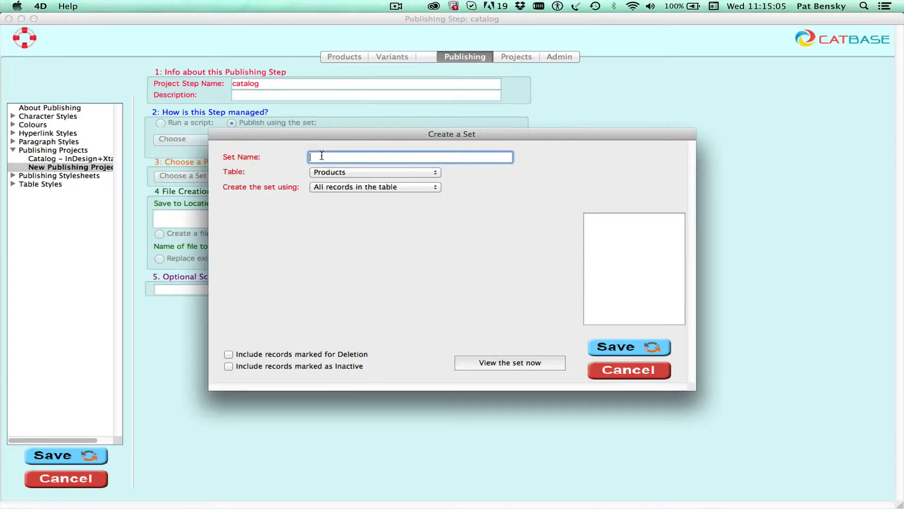
text(all products for catalog)
click(630, 348)
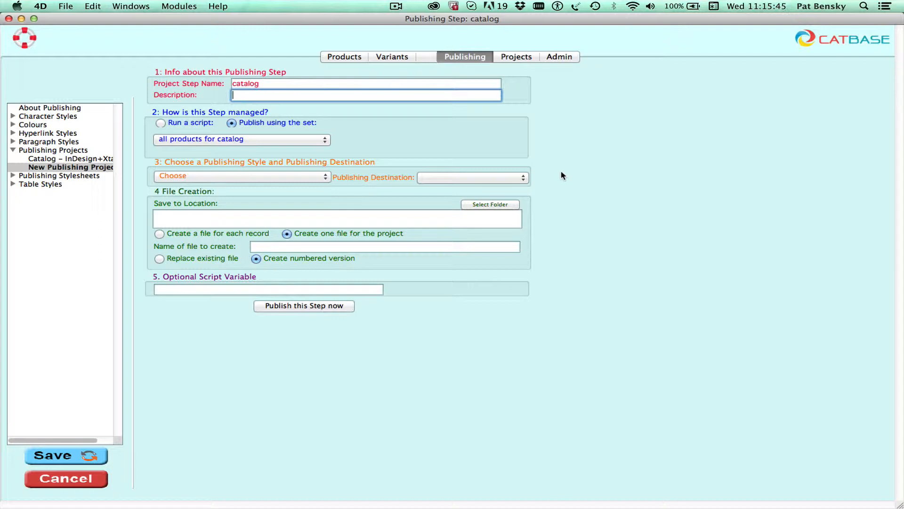
Create a maximised publishing stylesheet 'simple catalog' with records sorted by product name
click(315, 179)
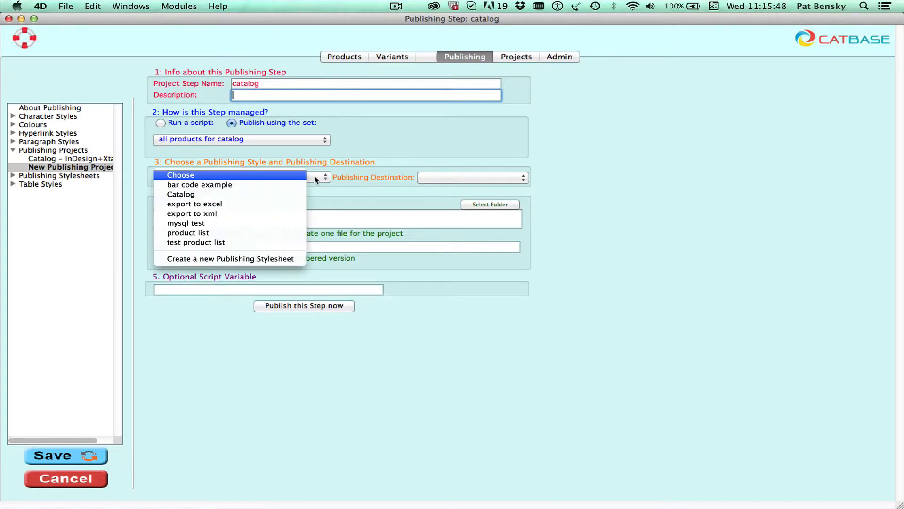
click(247, 258)
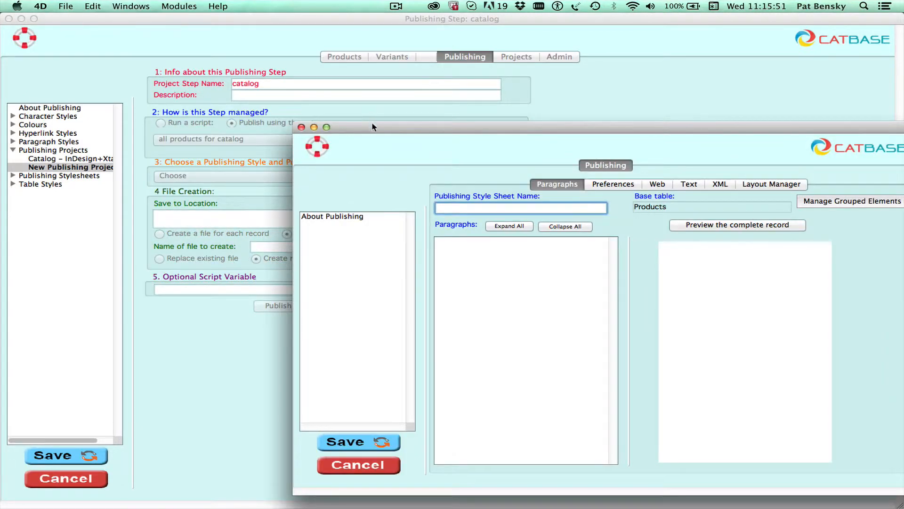
drag(371, 128, 190, 72)
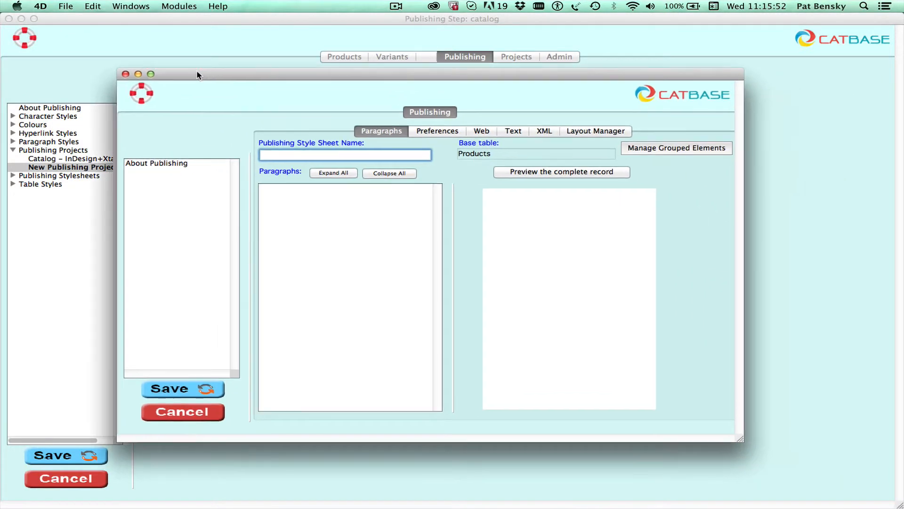
click(147, 71)
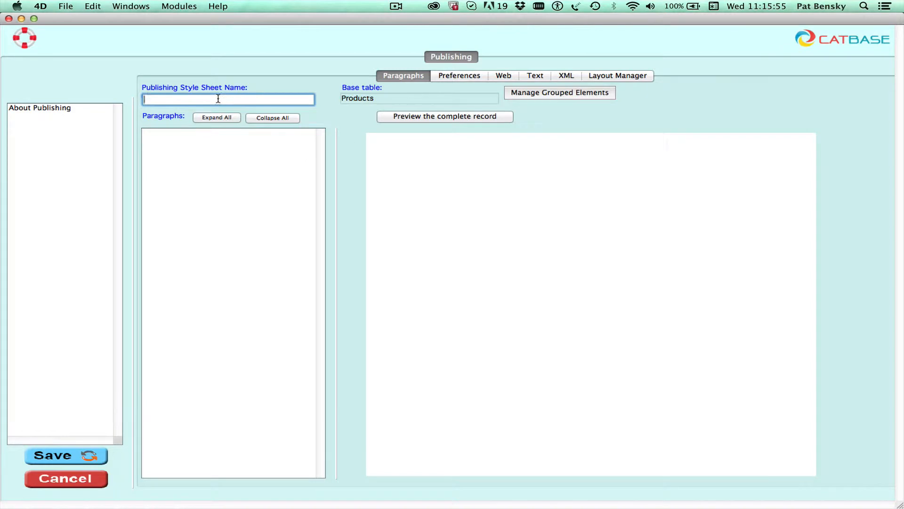
text(simple catalog)
click(448, 79)
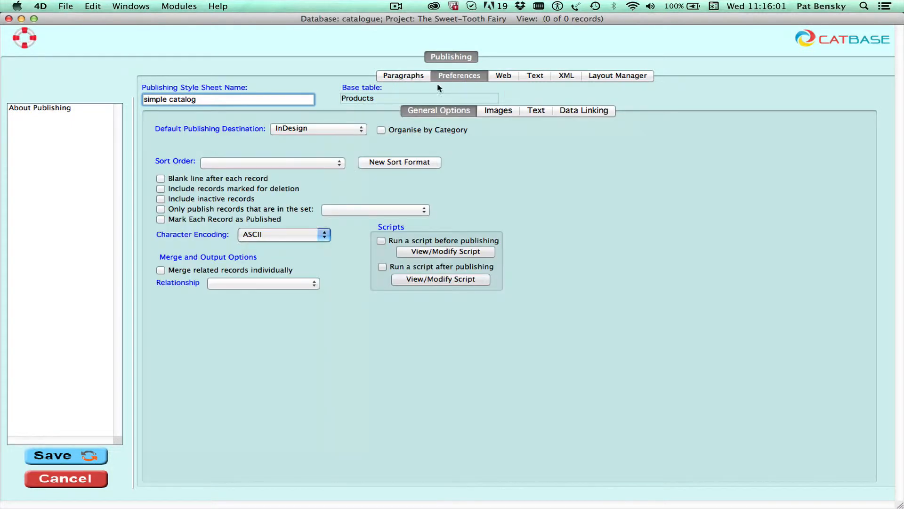
click(267, 163)
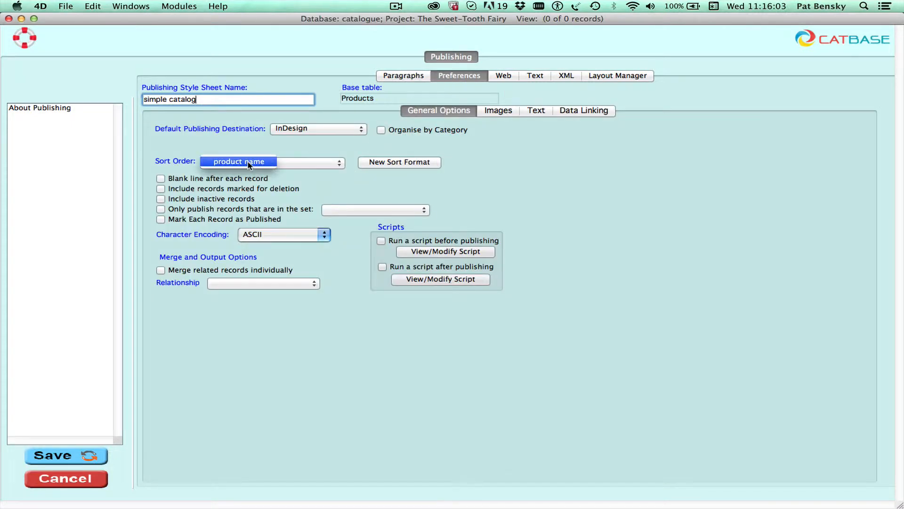
click(248, 162)
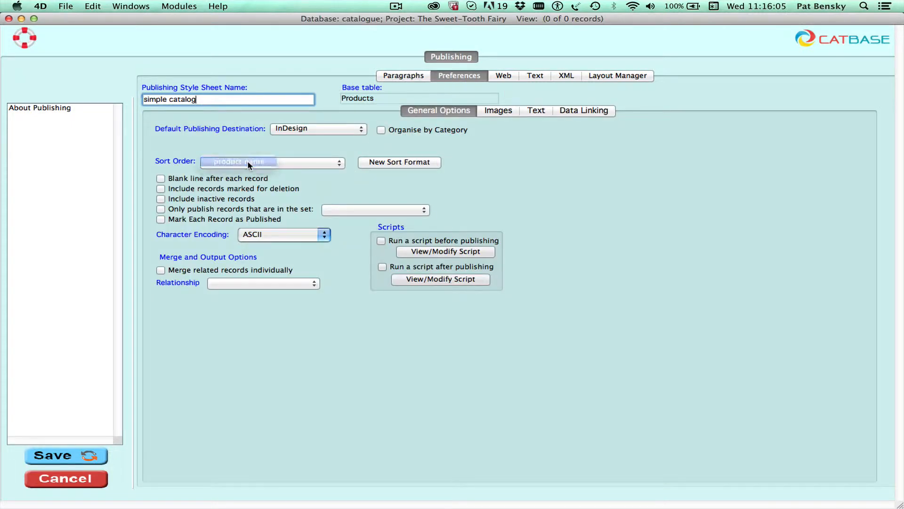
click(405, 77)
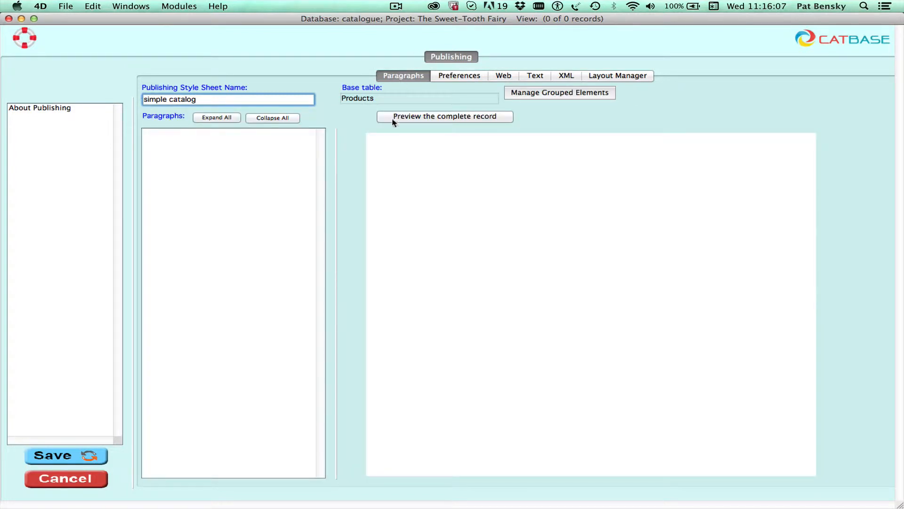
Add a paragraph named 'product name' using the product name paragraph style
click(207, 155)
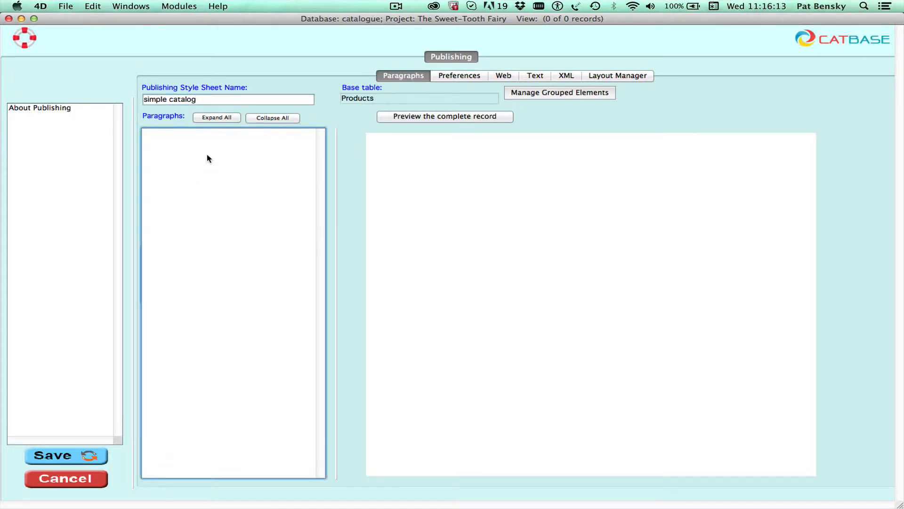
ctrl+click(207, 155)
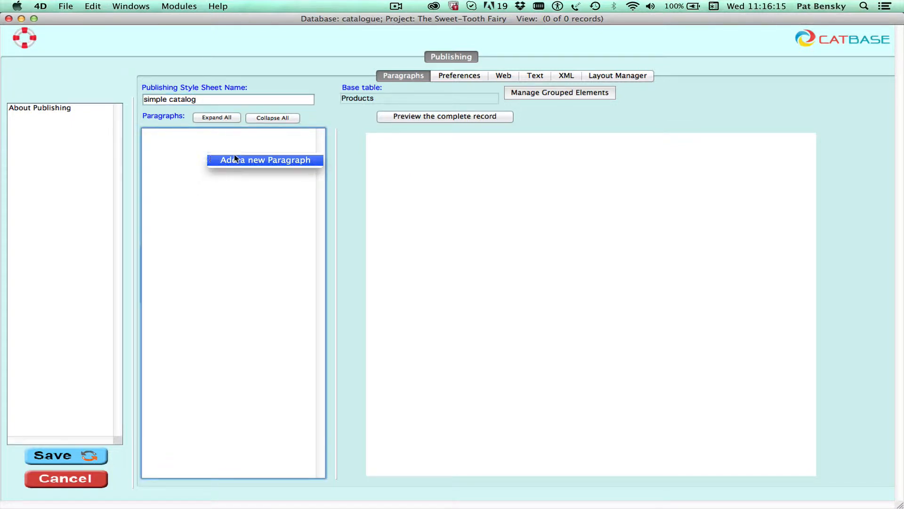
click(257, 161)
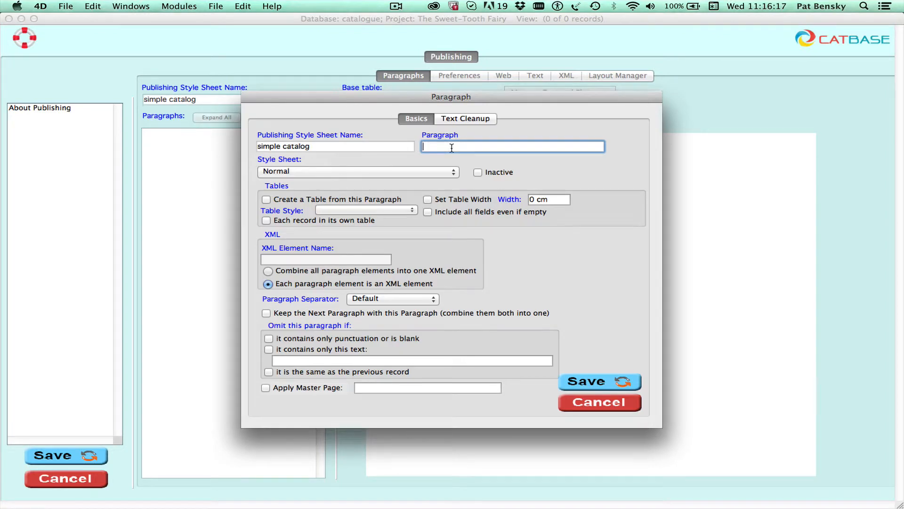
text(productname)
click(452, 147)
click(370, 173)
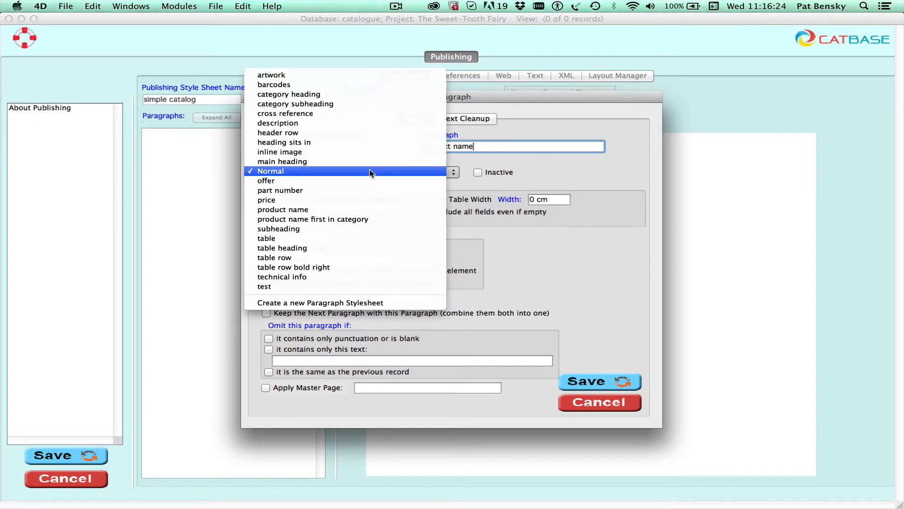
click(337, 210)
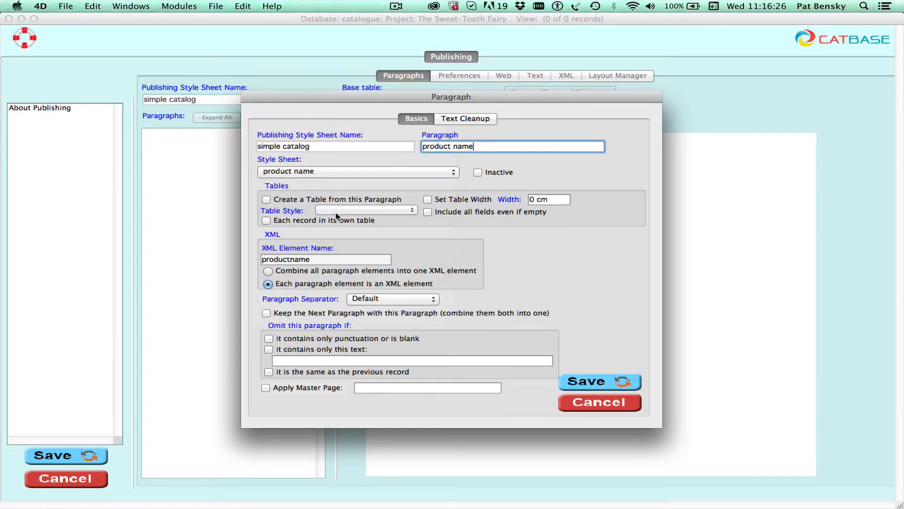
click(594, 382)
Add a Product name field element to the product name paragraph
click(154, 139)
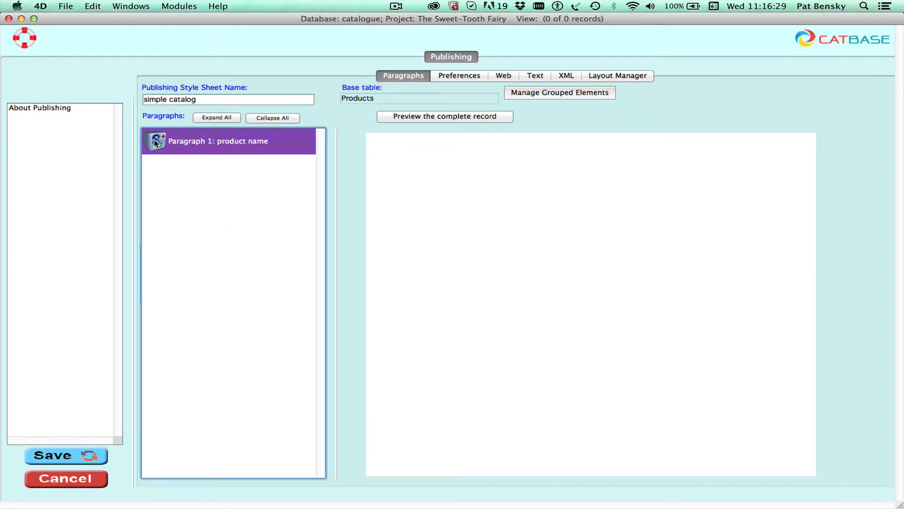
right_click(154, 139)
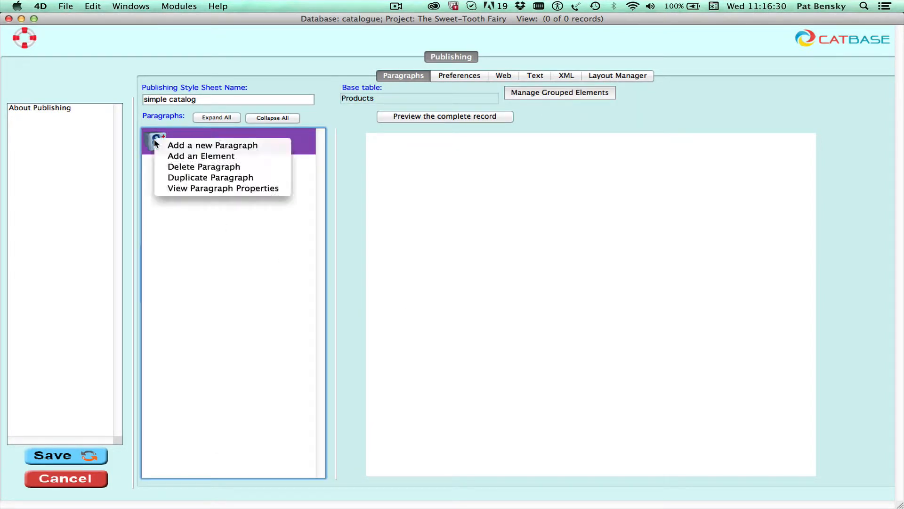
click(185, 155)
click(350, 155)
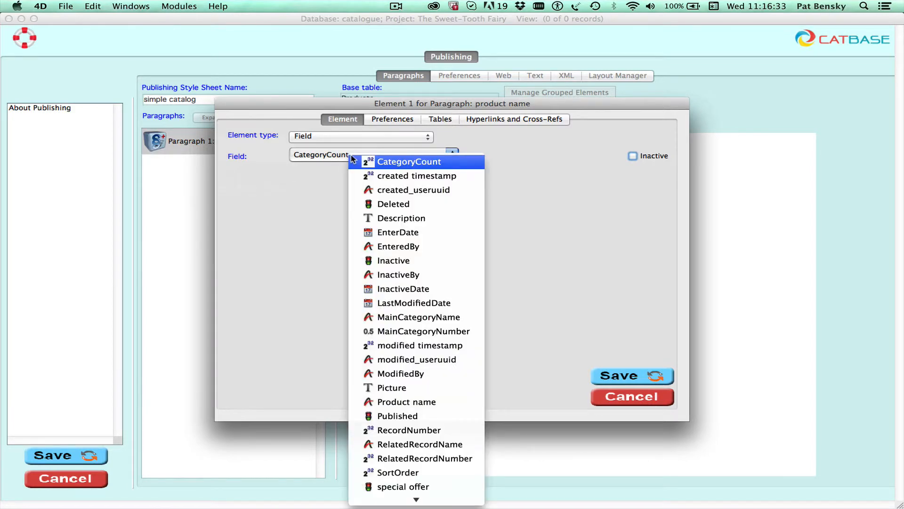
click(435, 402)
click(614, 378)
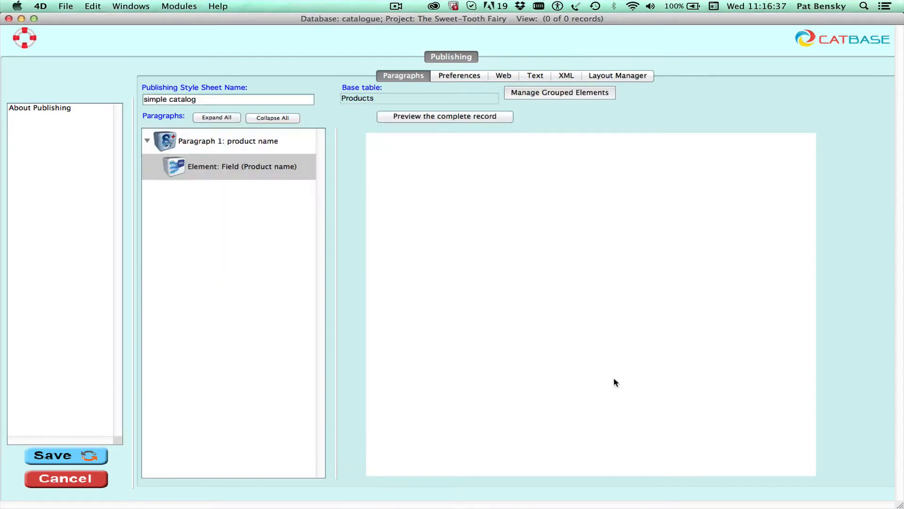
Add a paragraph named 'description' using the description paragraph style
right_click(203, 274)
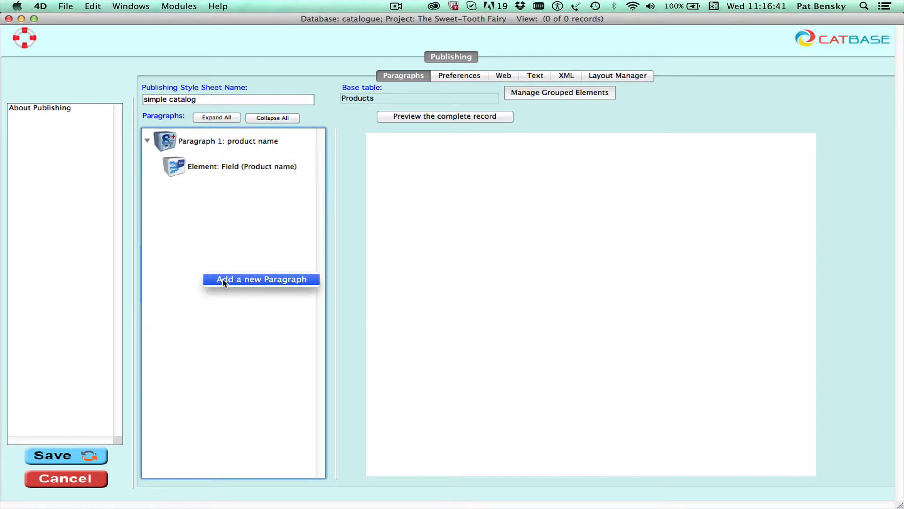
click(223, 282)
text(des)
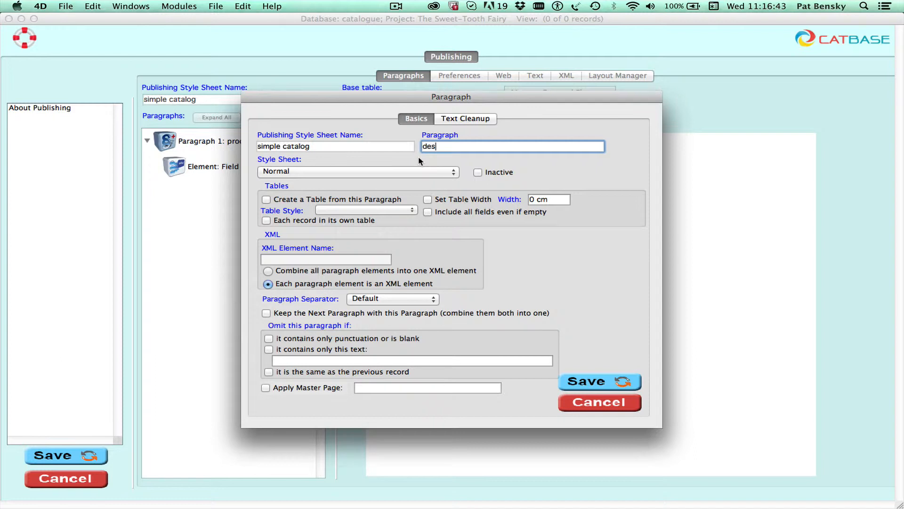
text(cription)
click(365, 174)
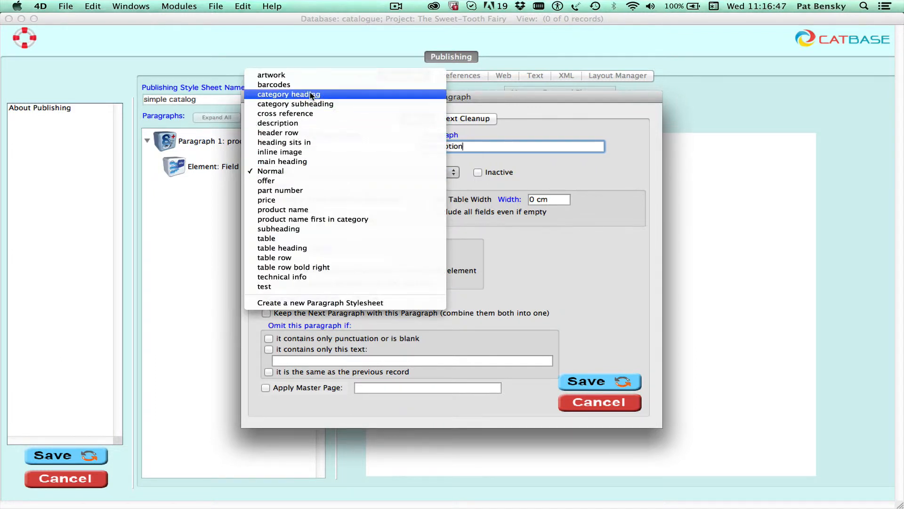
click(292, 123)
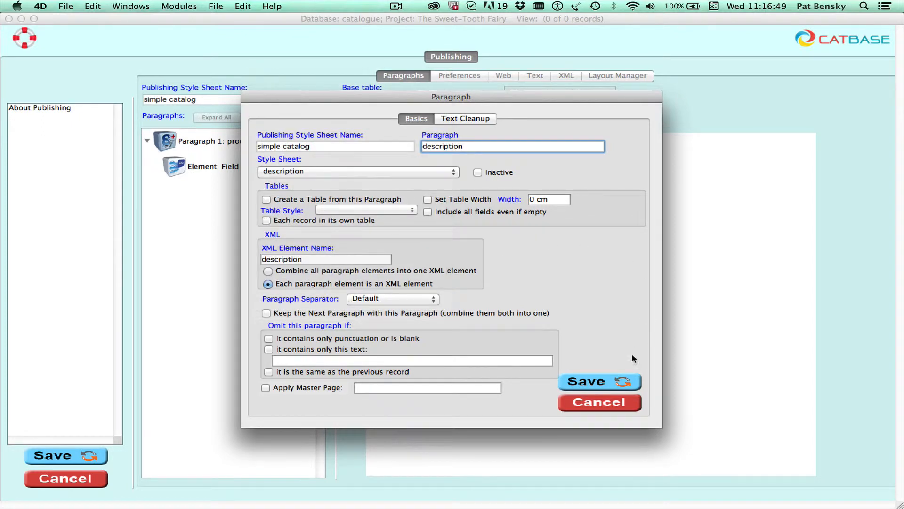
click(603, 380)
Add a Description field element to the description paragraph
click(199, 191)
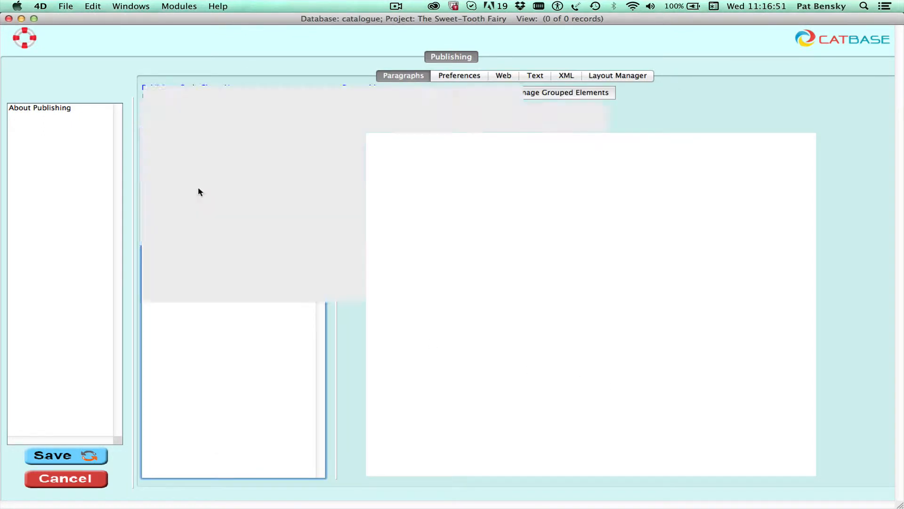
right_click(171, 190)
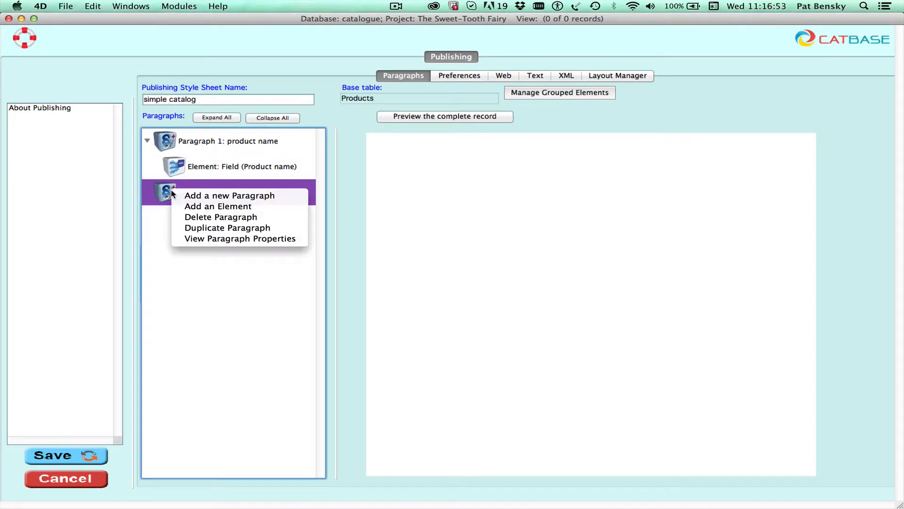
click(203, 208)
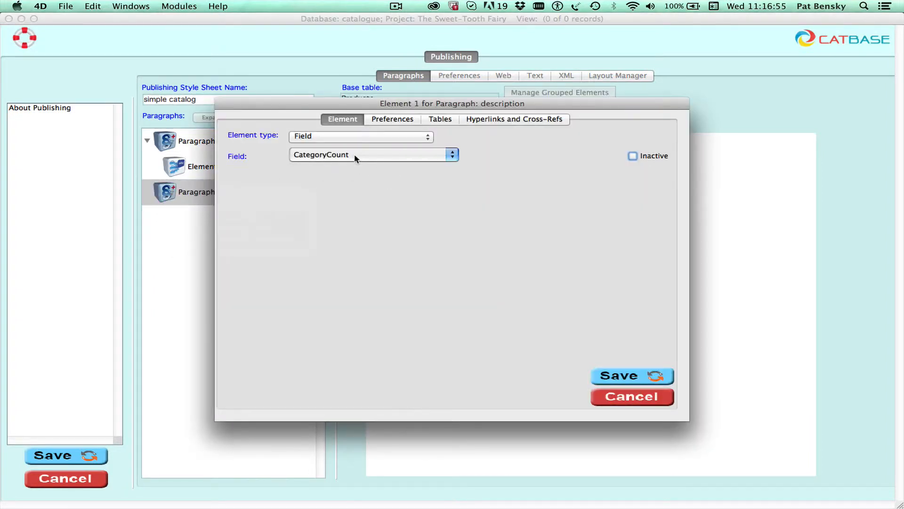
click(357, 155)
click(411, 218)
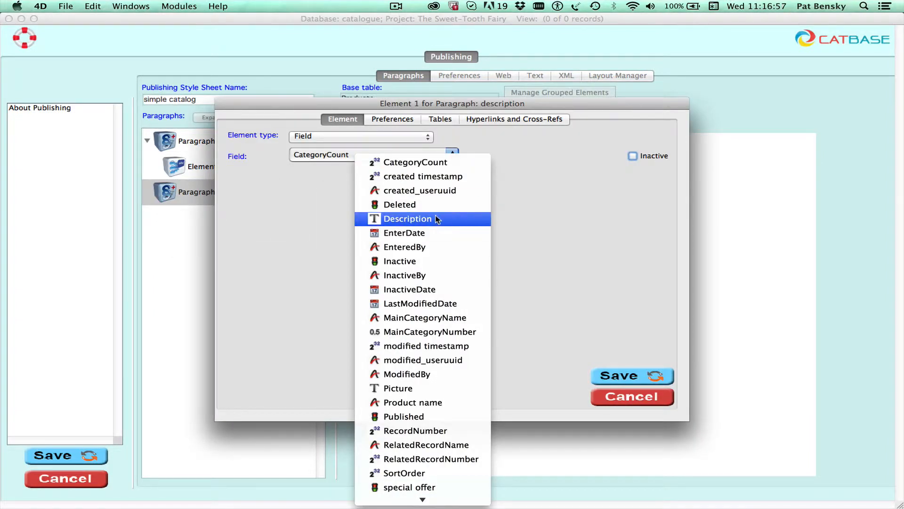
click(614, 377)
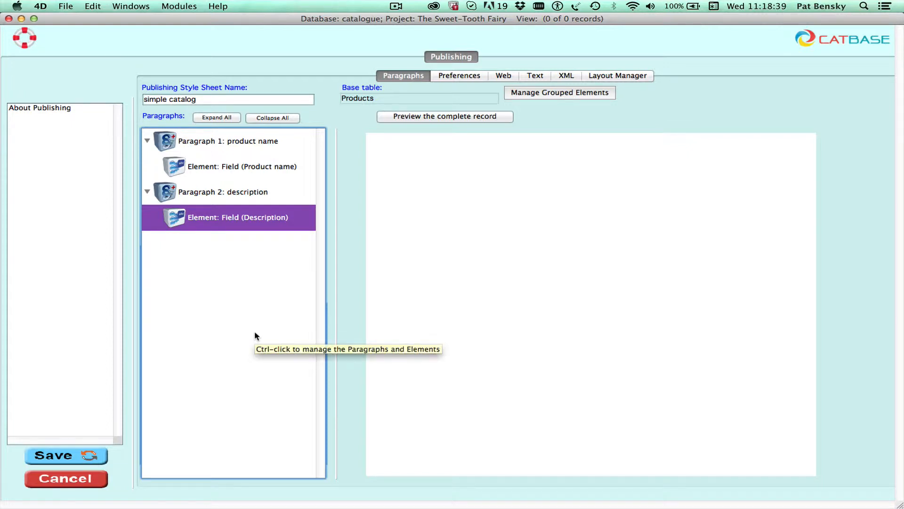
Close the stylesheet and save the catalog step set to replace the existing file
click(9, 19)
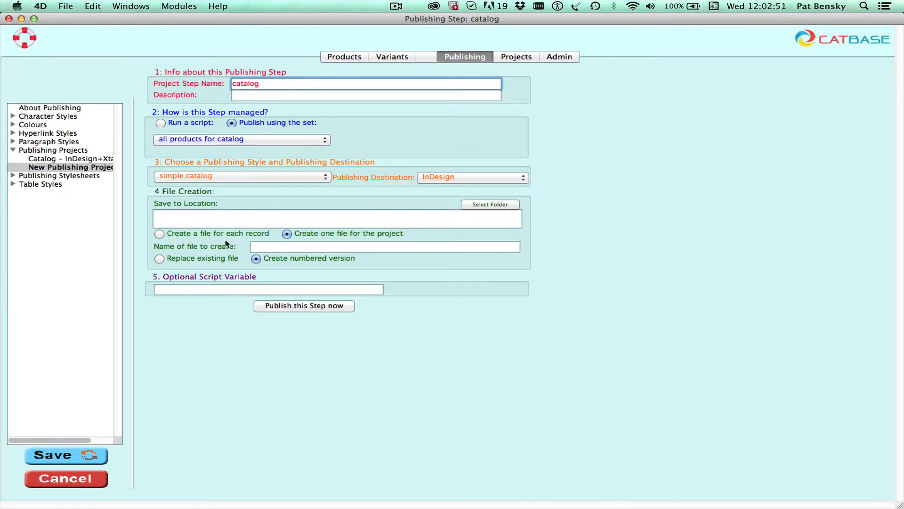
click(195, 258)
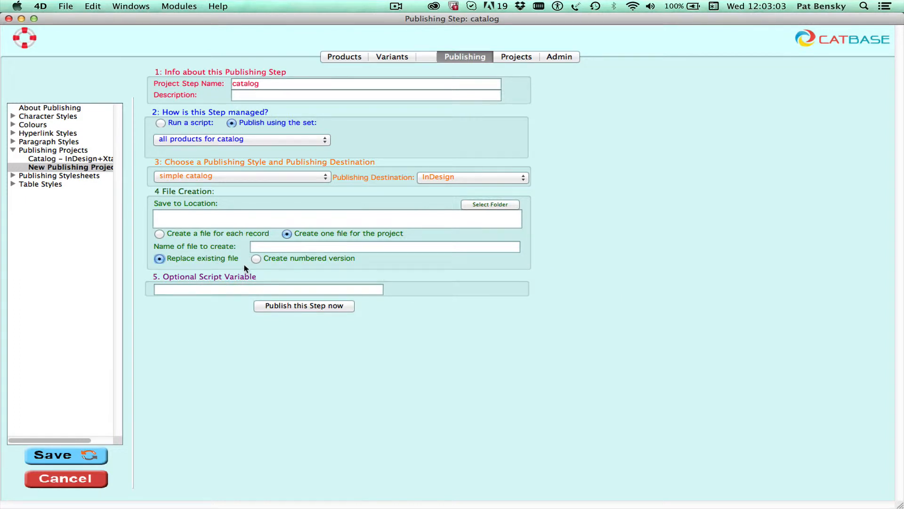
click(78, 454)
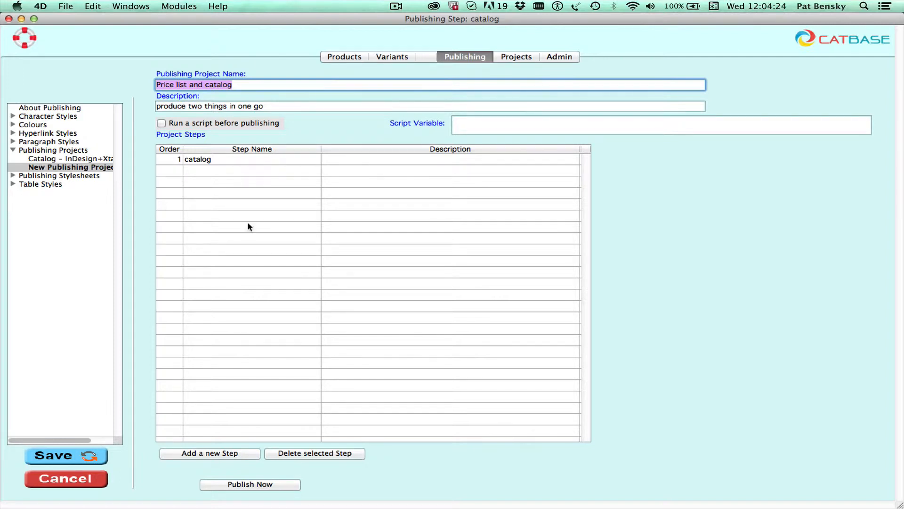
Add a 'price list' step publishing a new 'all variants' set based on the Variants table
click(207, 453)
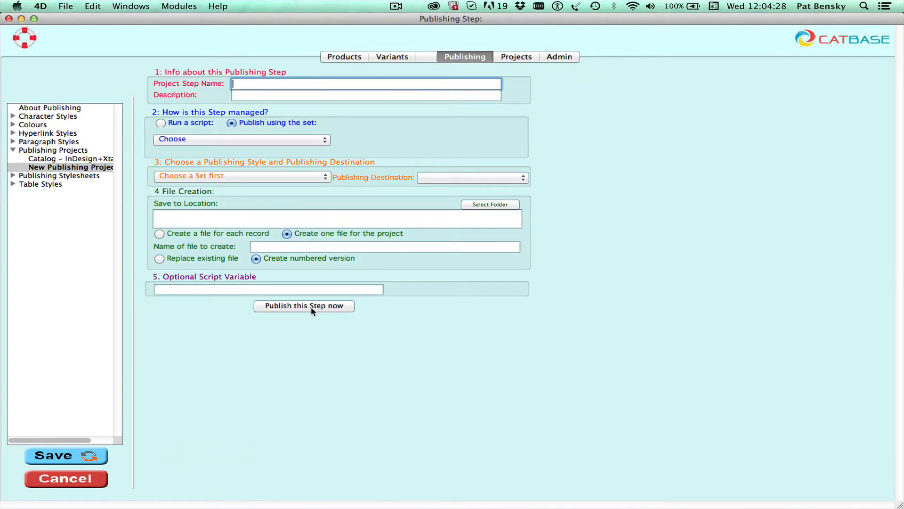
text(price list)
click(198, 139)
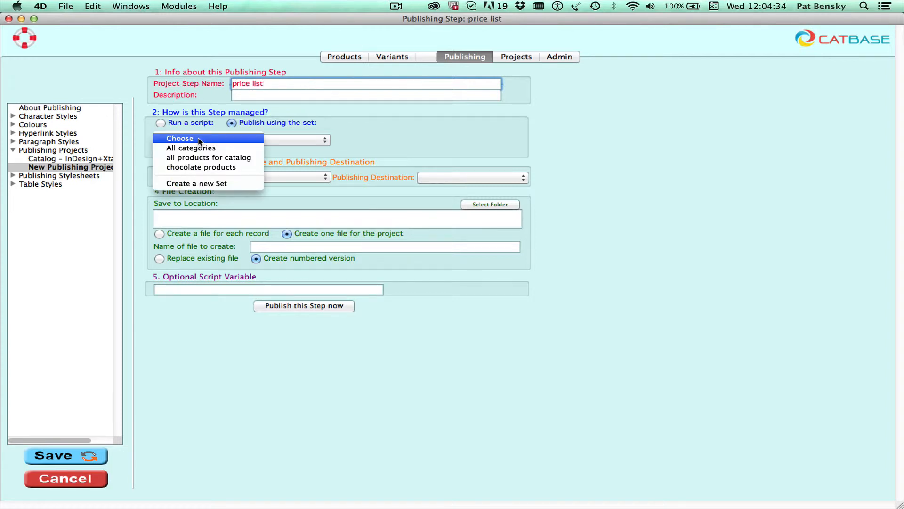
click(216, 184)
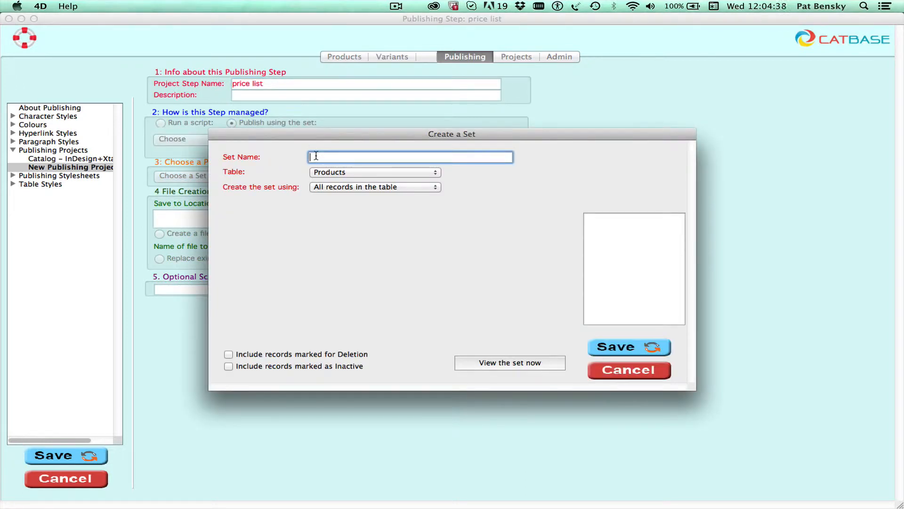
text(all variants)
click(338, 172)
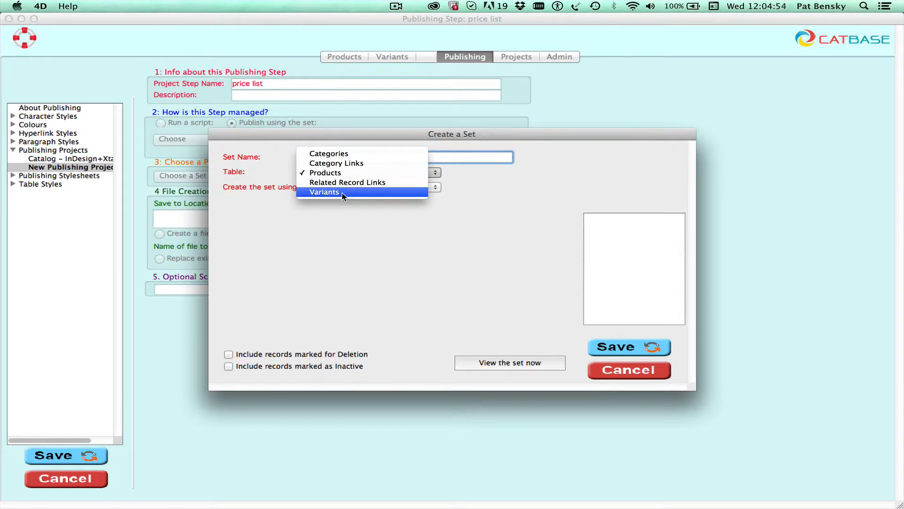
click(342, 193)
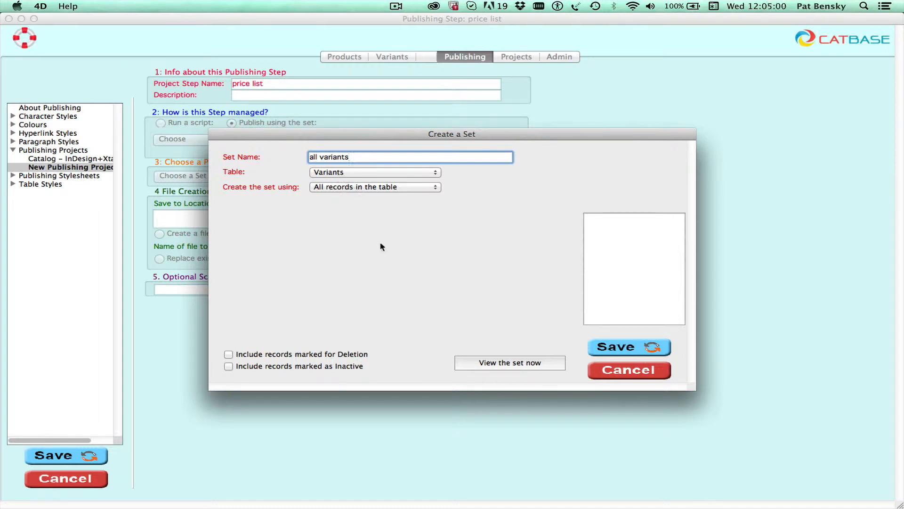
click(624, 351)
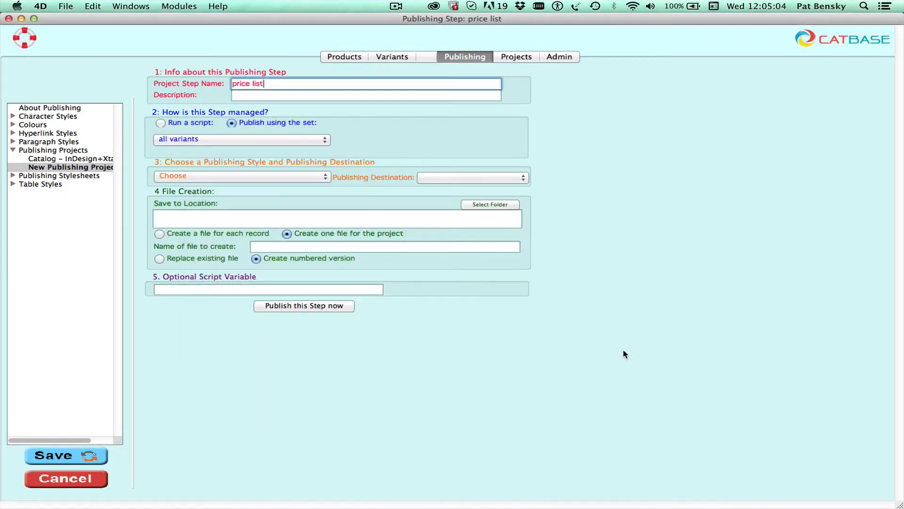
Create a maximised 'price list' publishing stylesheet and bring up its Sort Order choices
click(250, 175)
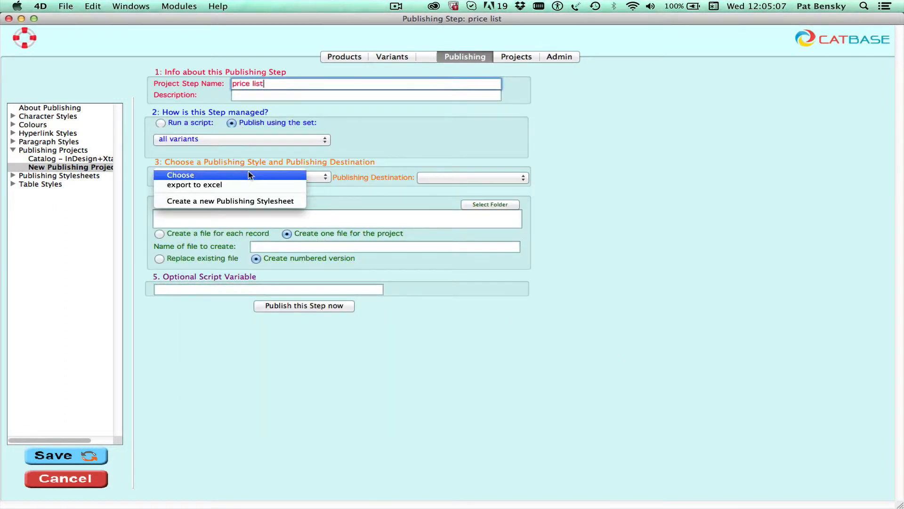
click(266, 202)
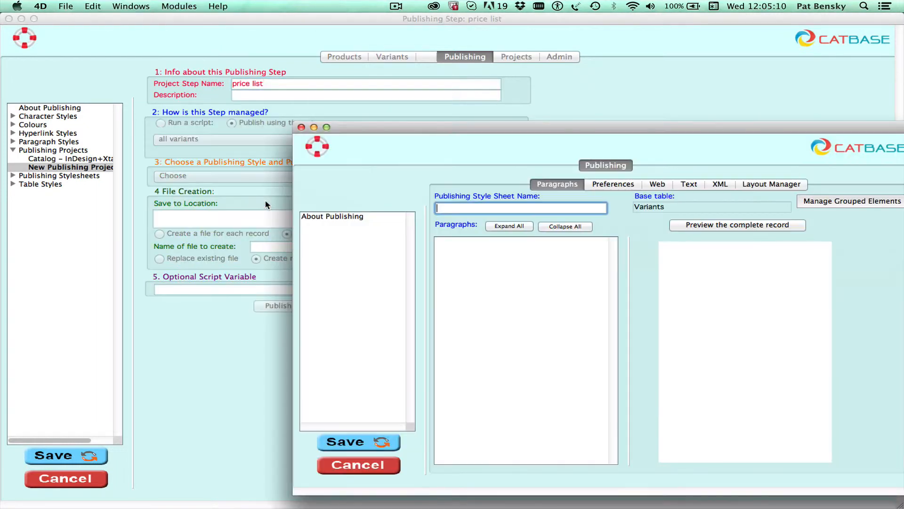
click(326, 127)
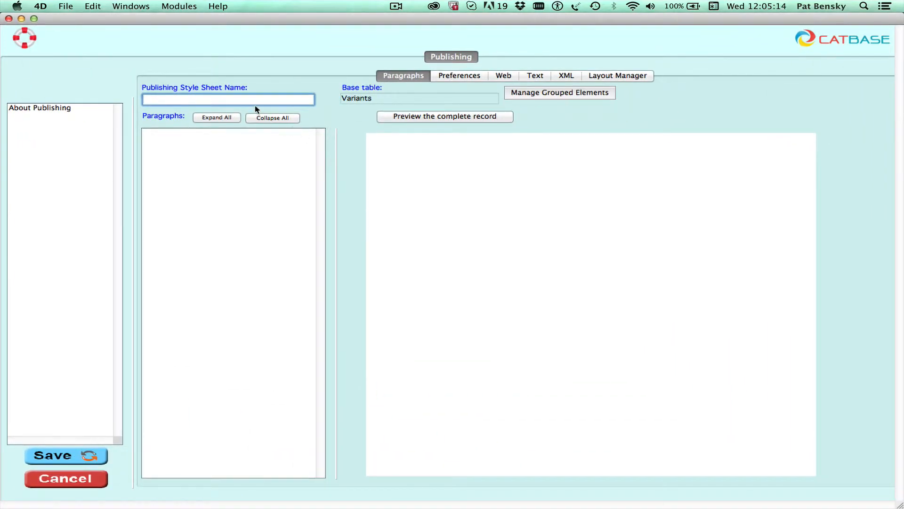
text(price list)
click(258, 166)
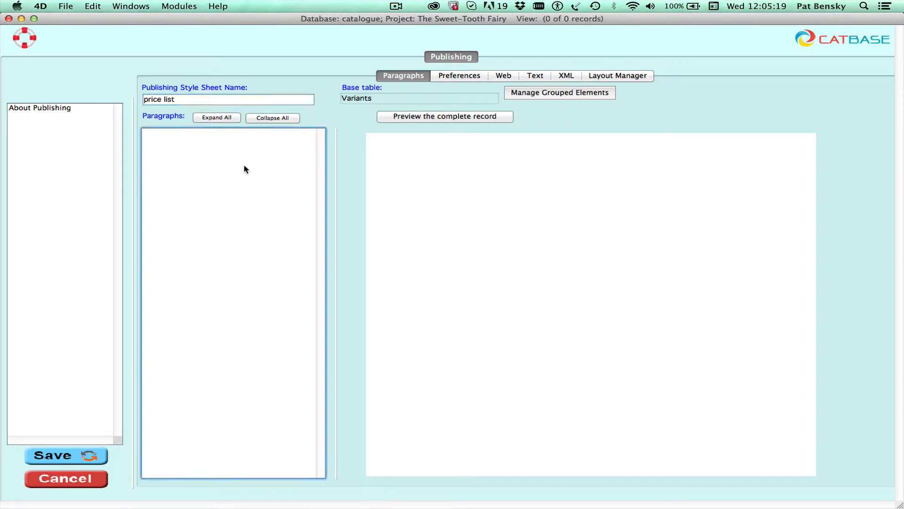
click(454, 77)
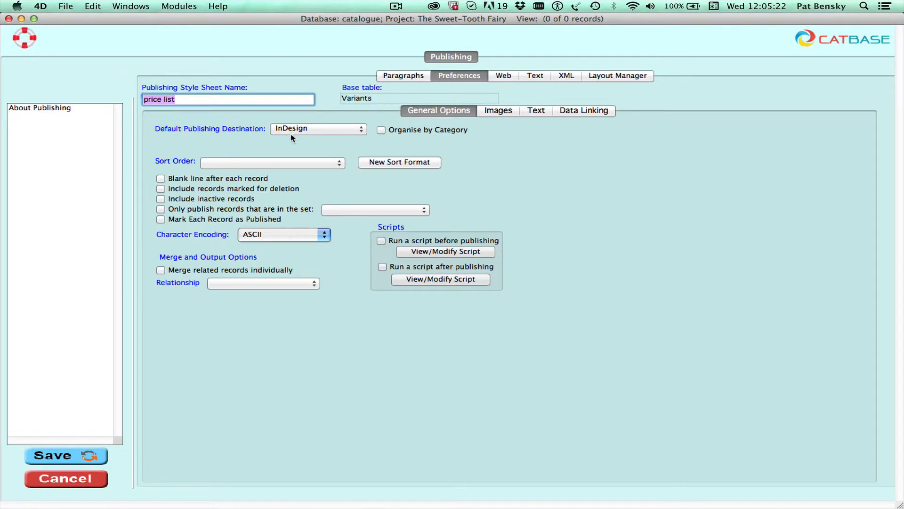
click(263, 167)
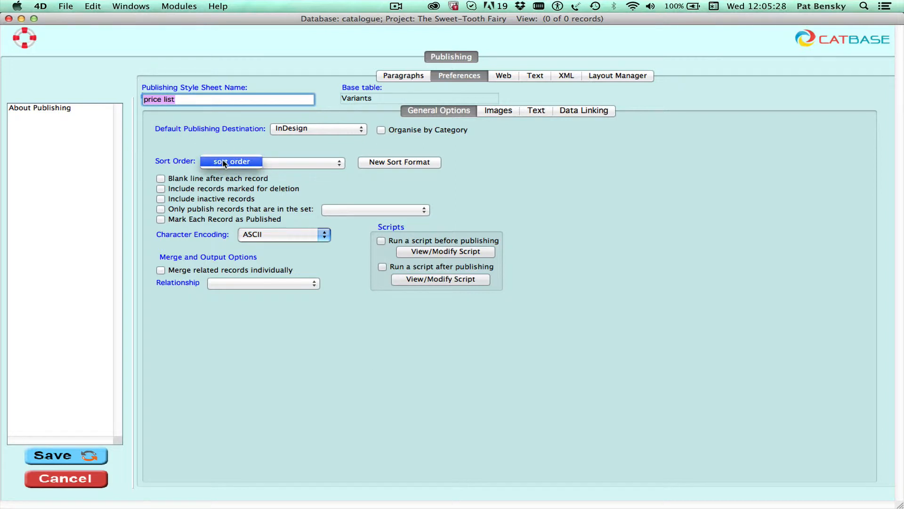
Start a new sort order for the price list with Variant name, ascending
click(398, 163)
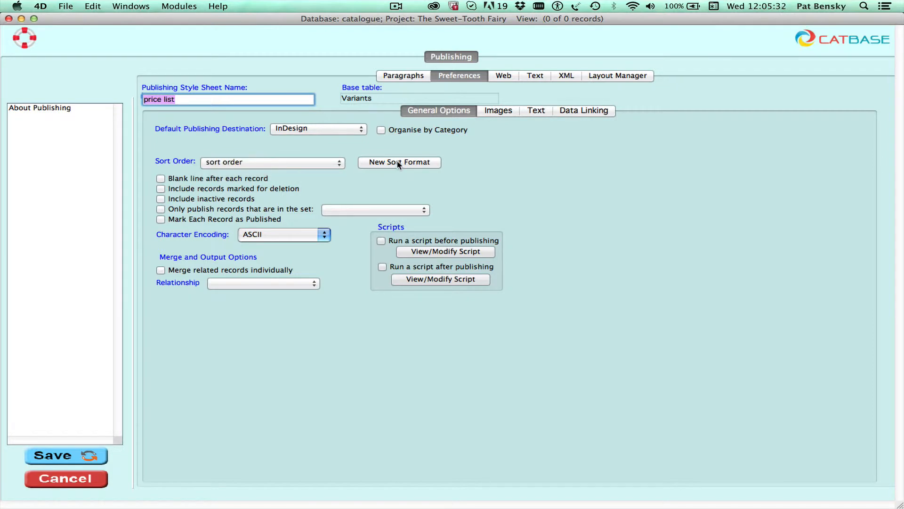
click(398, 163)
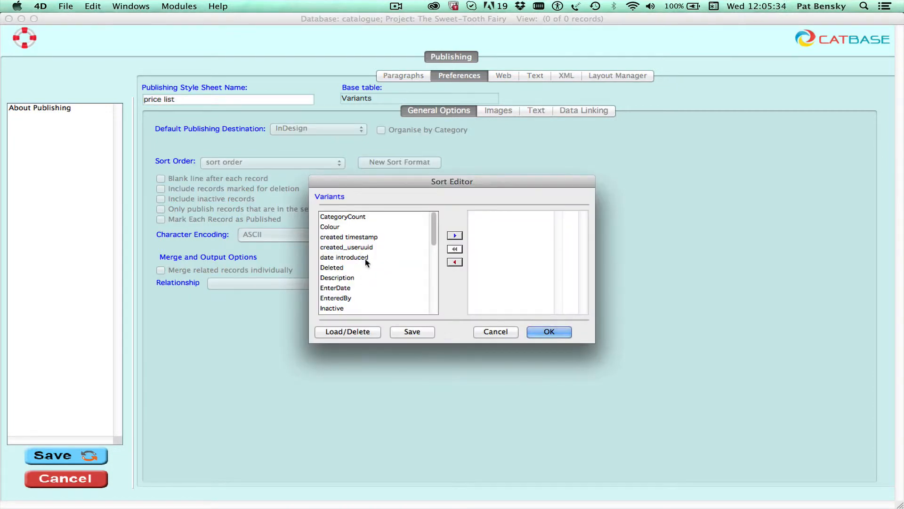
scroll(367, 263, down, 5)
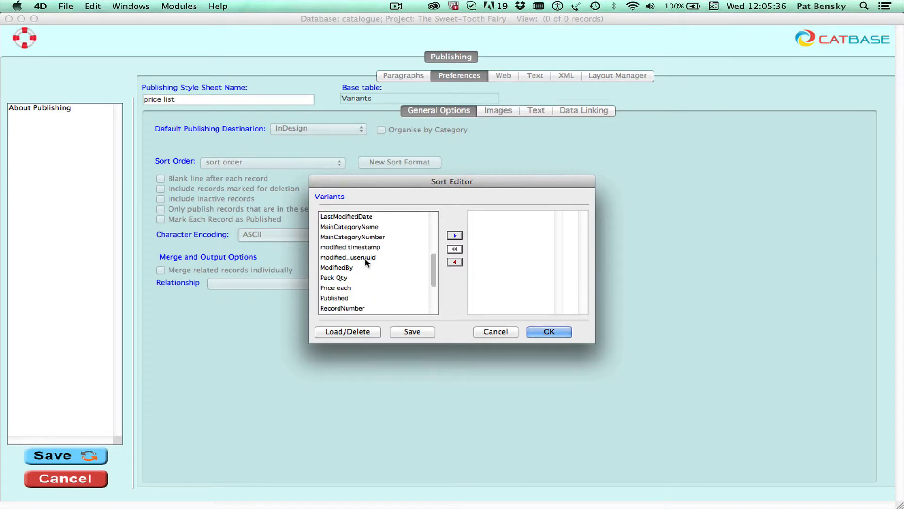
scroll(367, 263, down, 3)
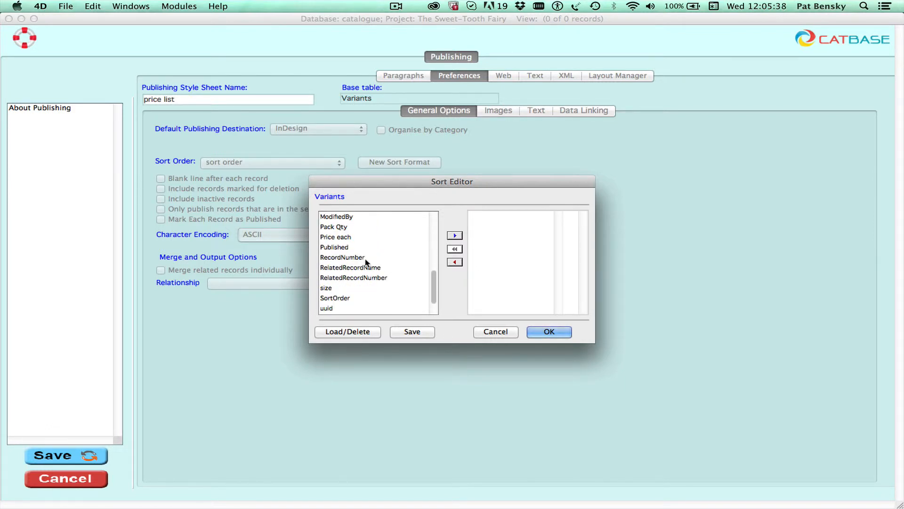
scroll(366, 262, down, 2)
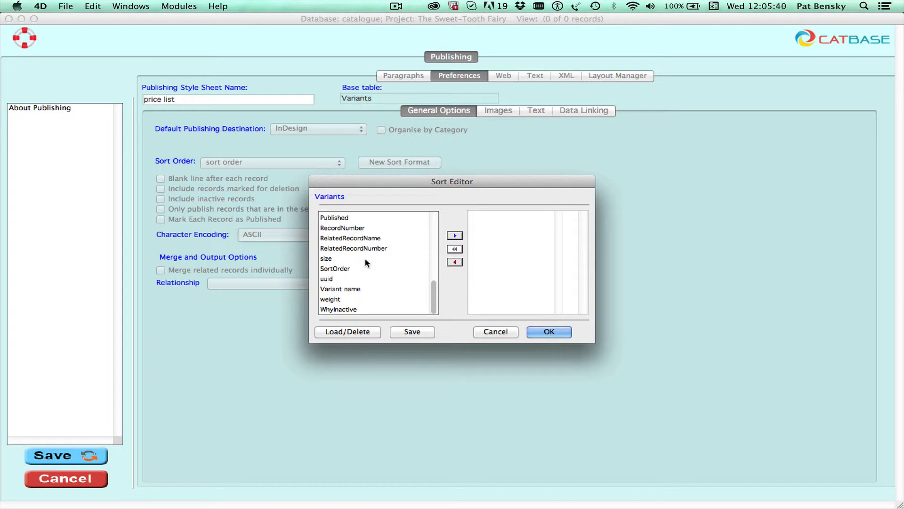
scroll(366, 262, up, 10)
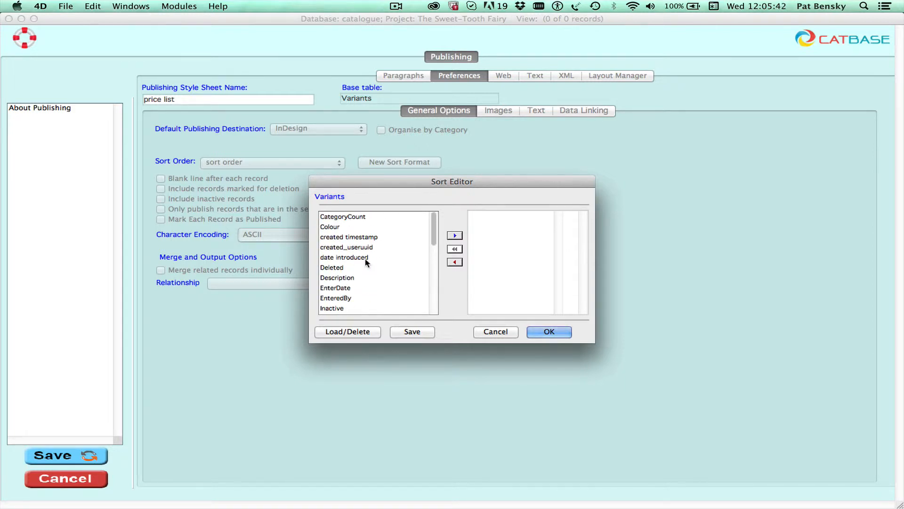
scroll(365, 262, down, 10)
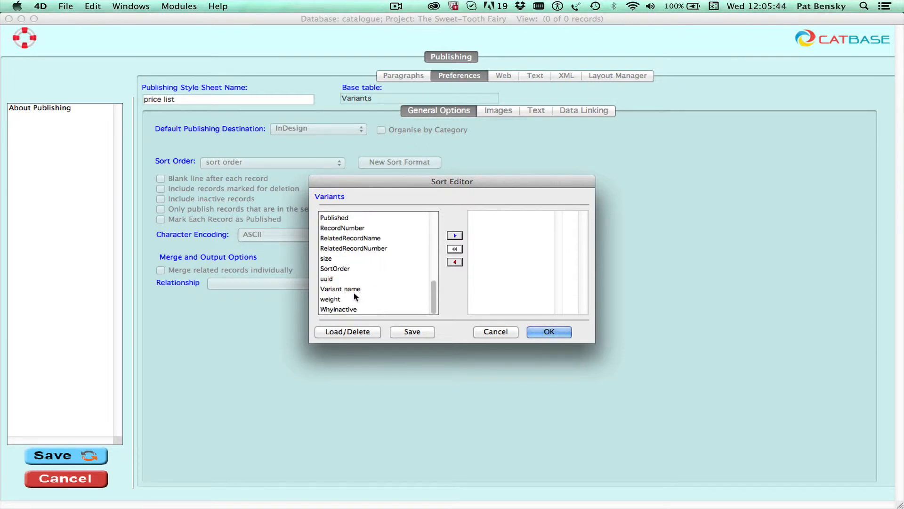
click(348, 287)
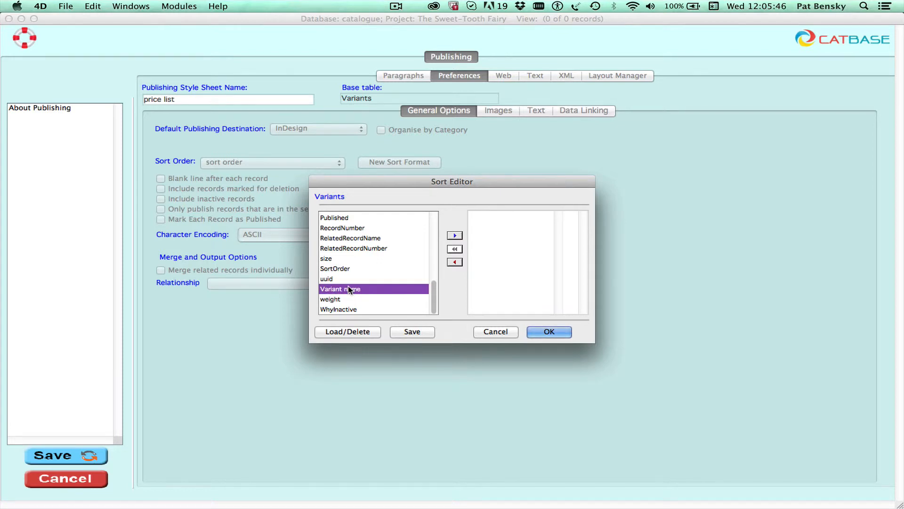
drag(349, 287, 520, 239)
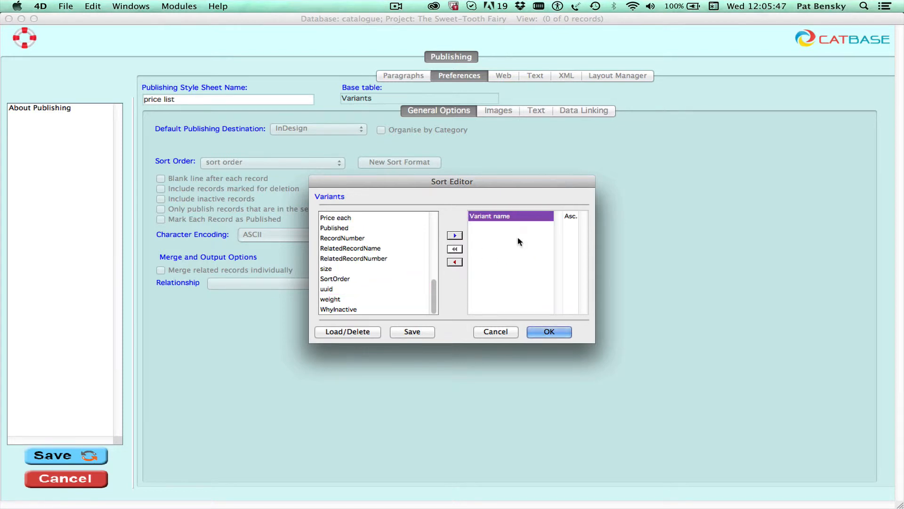
Save the sort as 'variant name' and apply it to the stylesheet
click(412, 331)
text(variant nam)
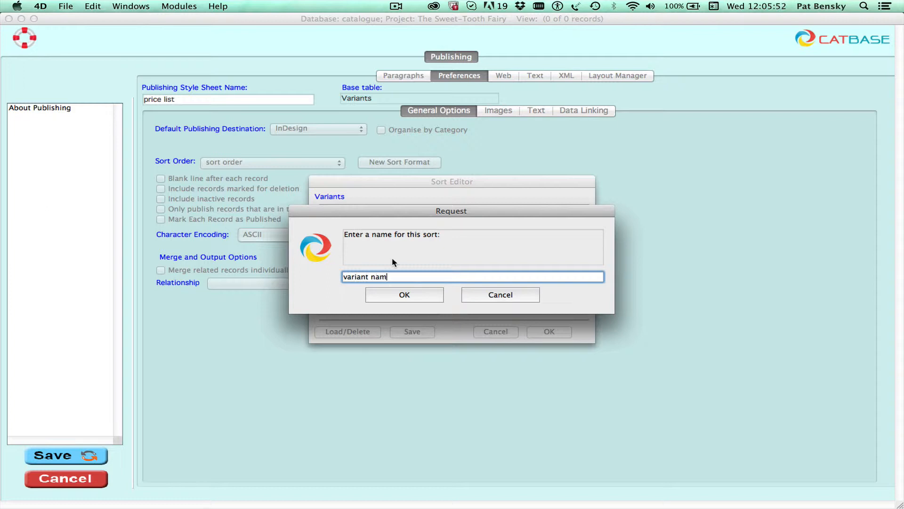
text(e)
click(415, 295)
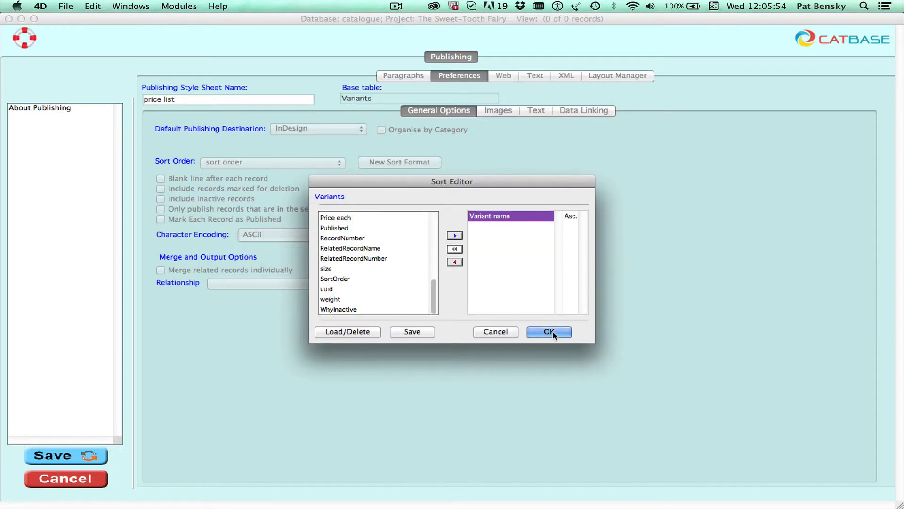
click(553, 331)
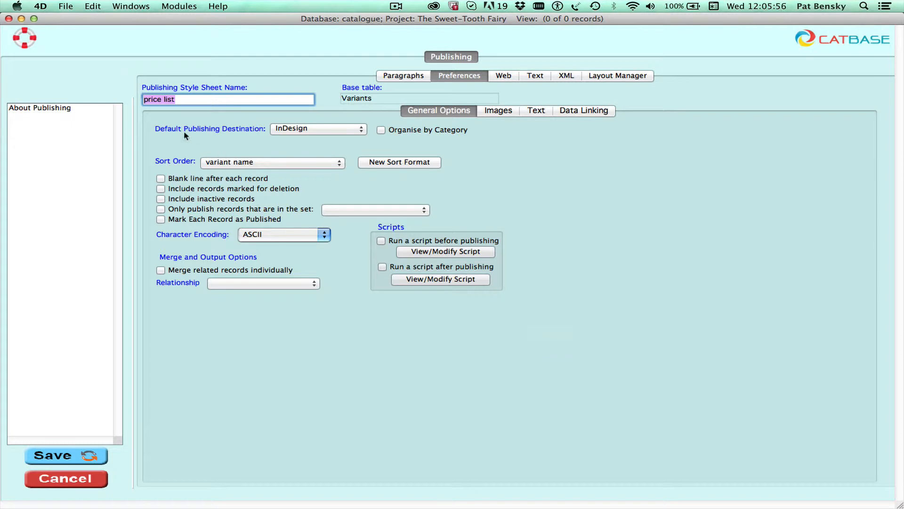
Add Paragraph 1, 'variant info', to the price list stylesheet using the price style sheet
click(396, 77)
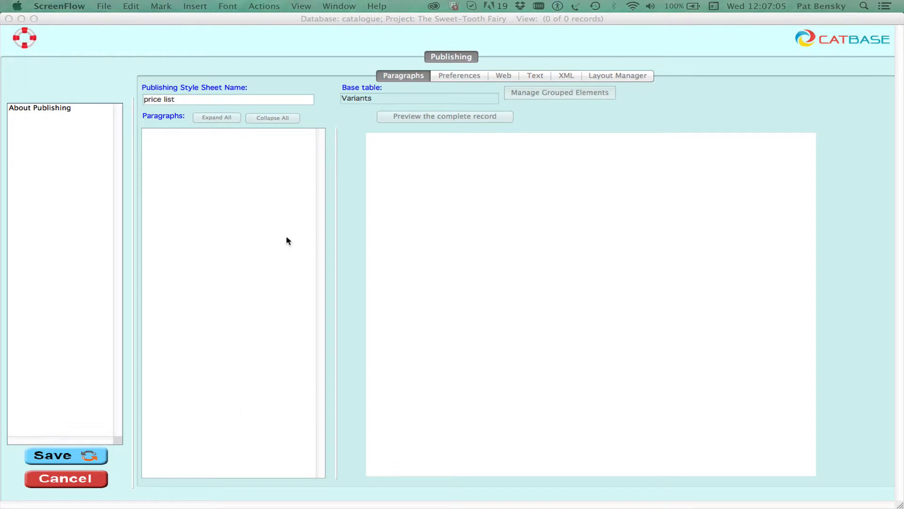
click(257, 178)
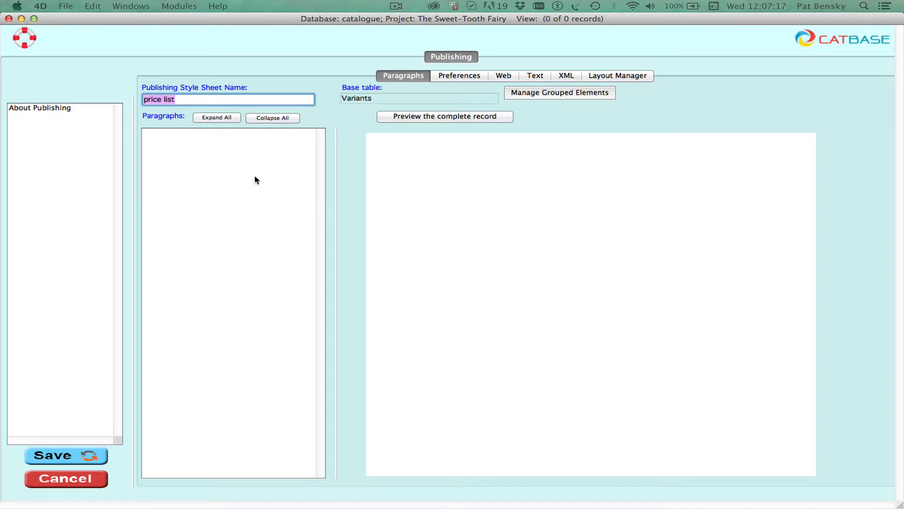
click(255, 177)
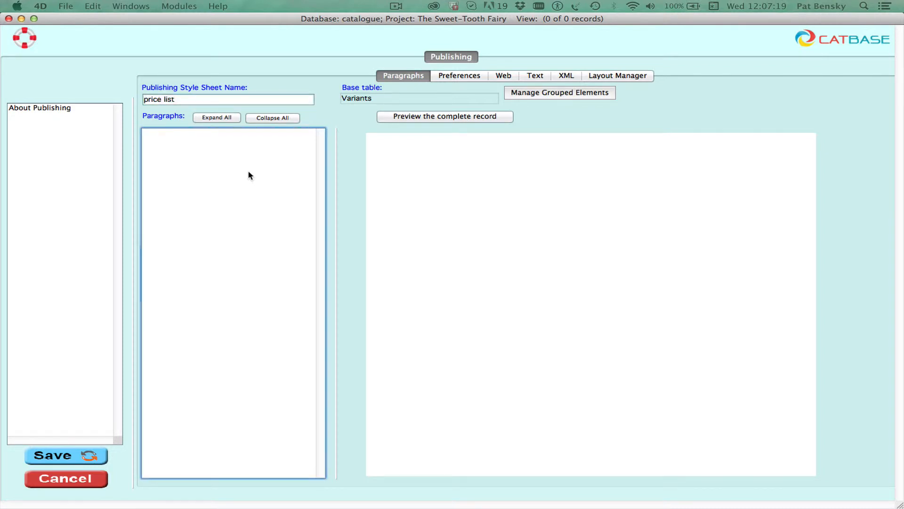
ctrl+click(250, 176)
click(269, 176)
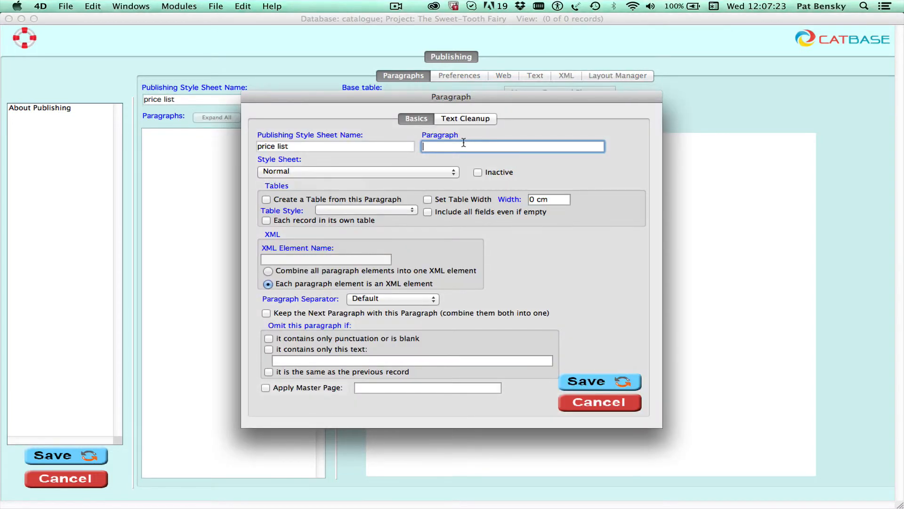
text(variant info)
click(354, 174)
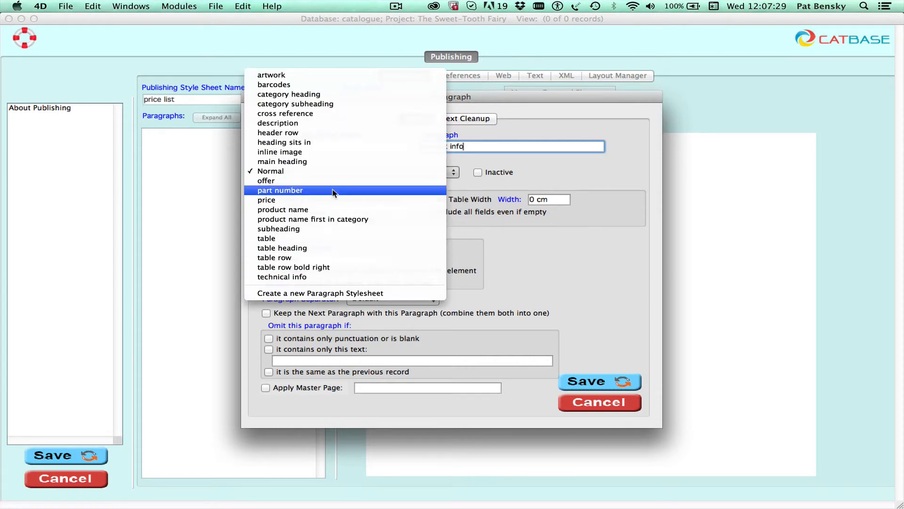
click(298, 200)
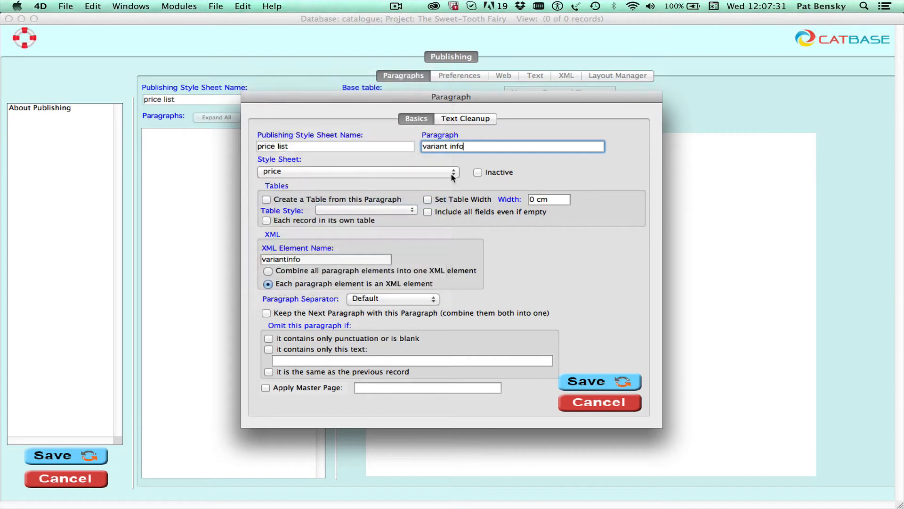
click(577, 379)
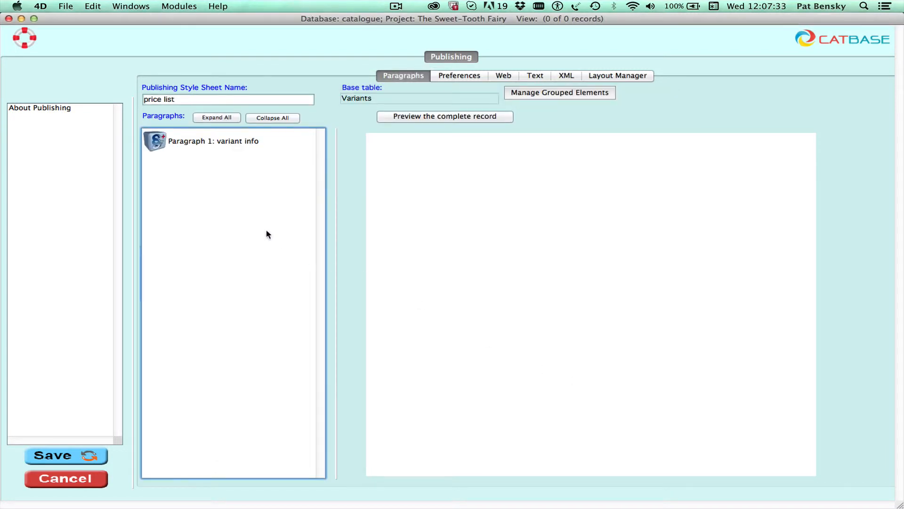
Add the Variant name field as the first element of the variant info paragraph
click(161, 141)
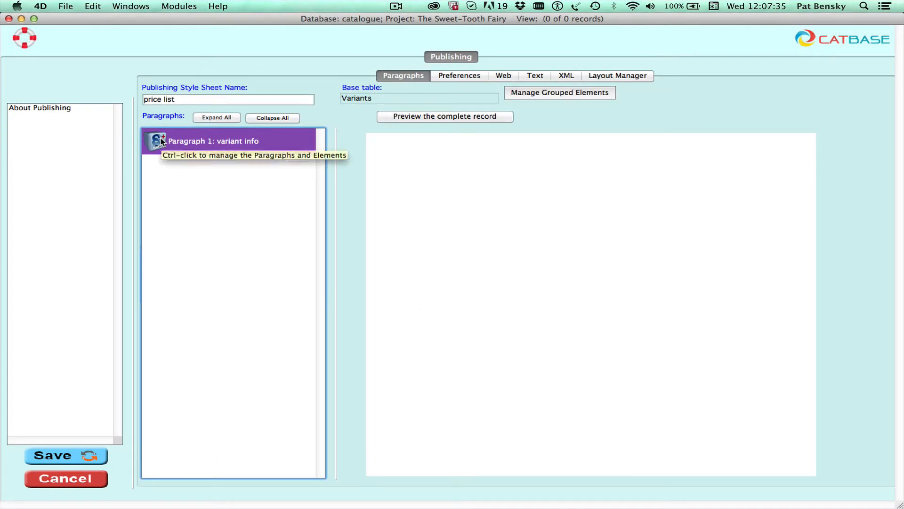
ctrl+click(161, 141)
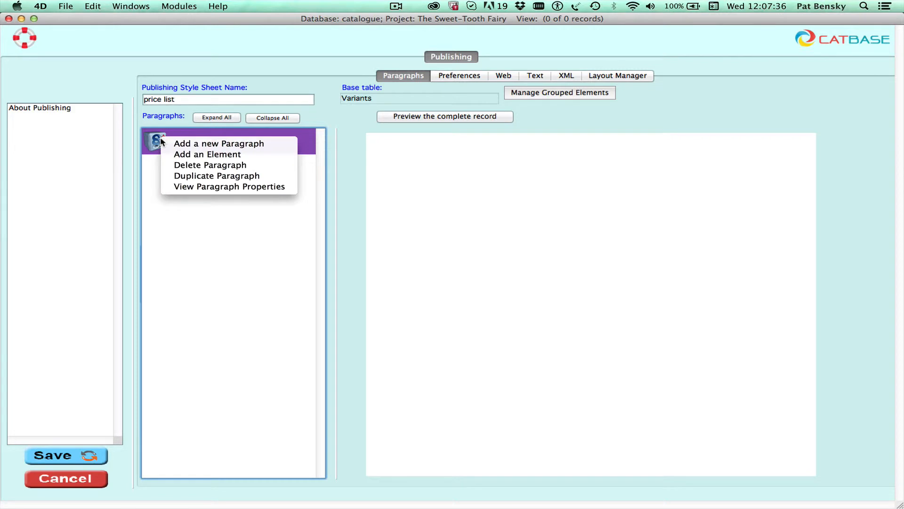
click(206, 153)
click(356, 155)
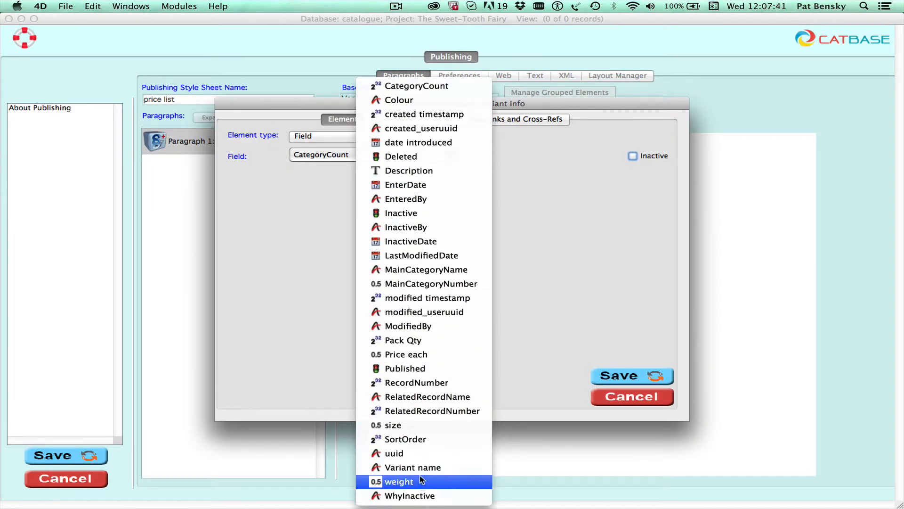
click(419, 467)
click(614, 375)
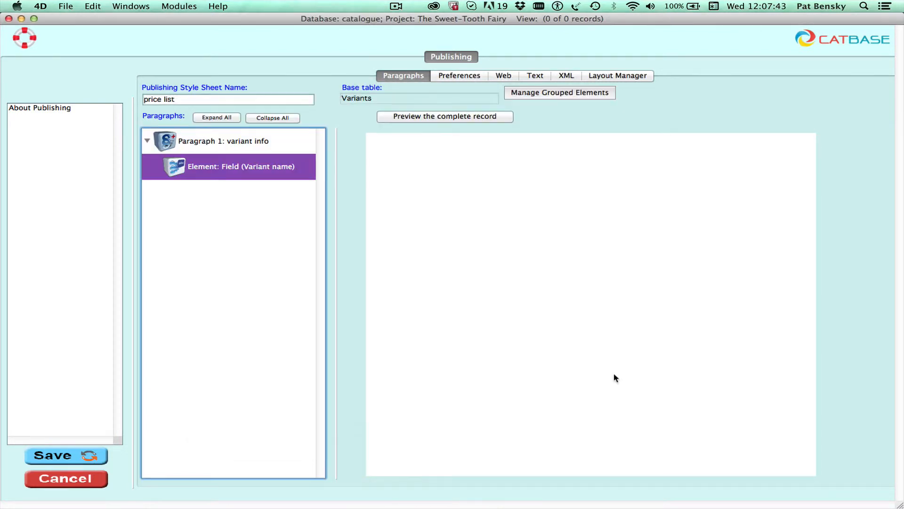
Add a Tab punctuation element as the paragraph's second element
right_click(180, 163)
click(221, 176)
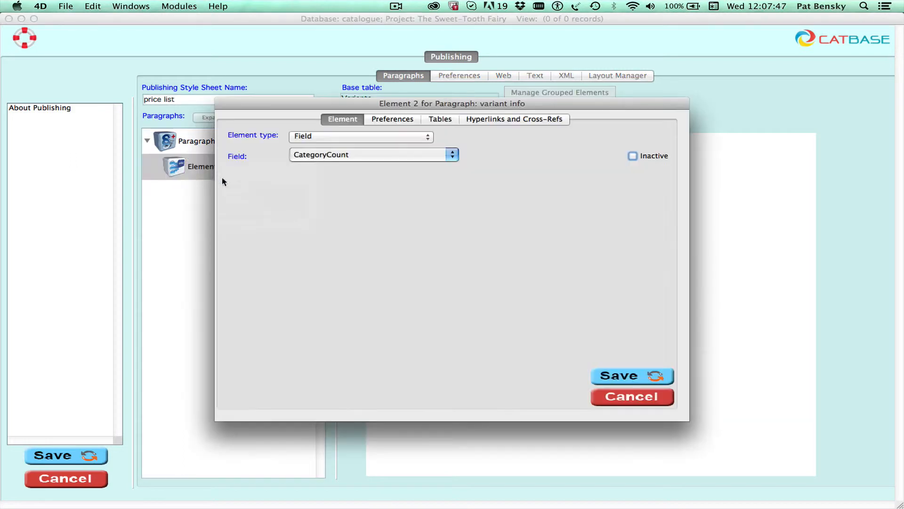
click(313, 136)
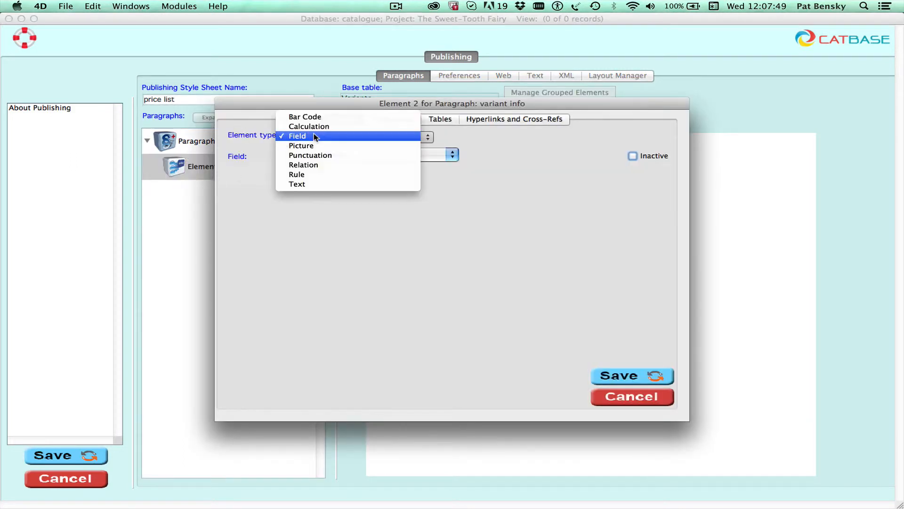
click(329, 155)
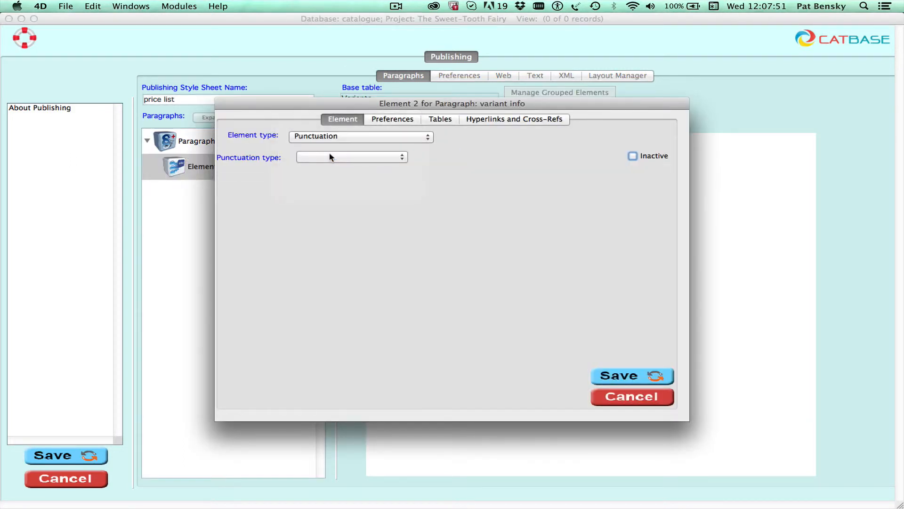
click(329, 154)
click(329, 155)
click(634, 376)
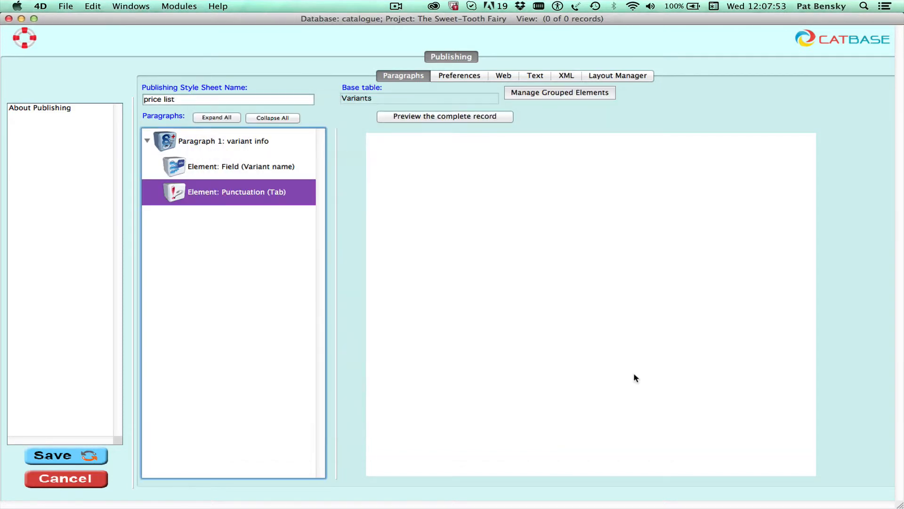
Add the Price each field as the third element and bring up its number format preferences
right_click(178, 192)
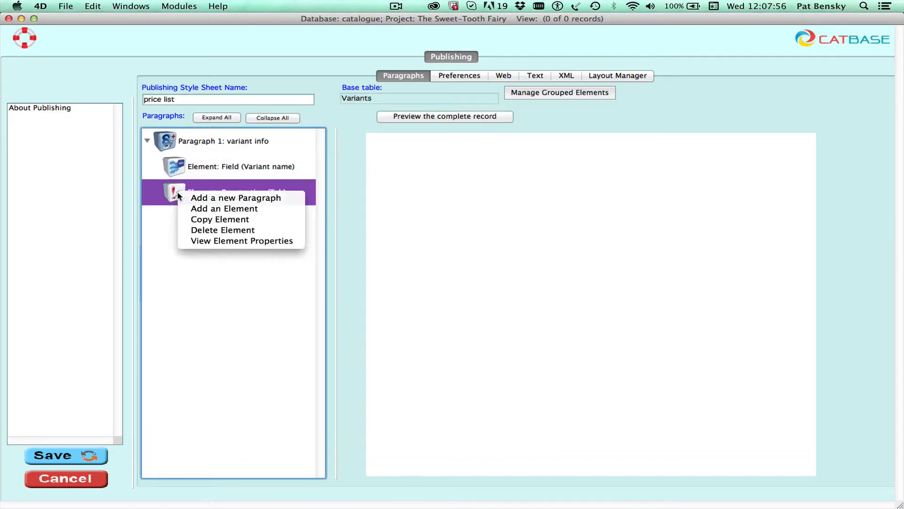
click(214, 209)
click(341, 155)
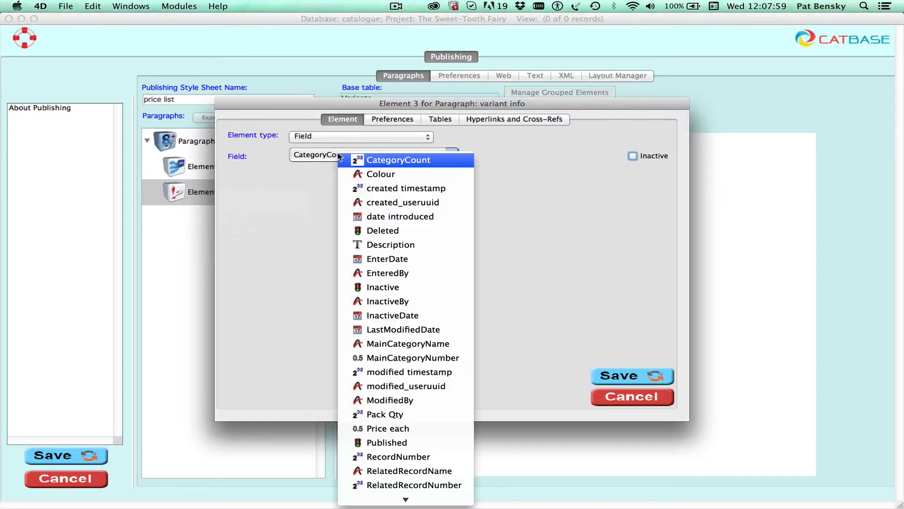
click(392, 428)
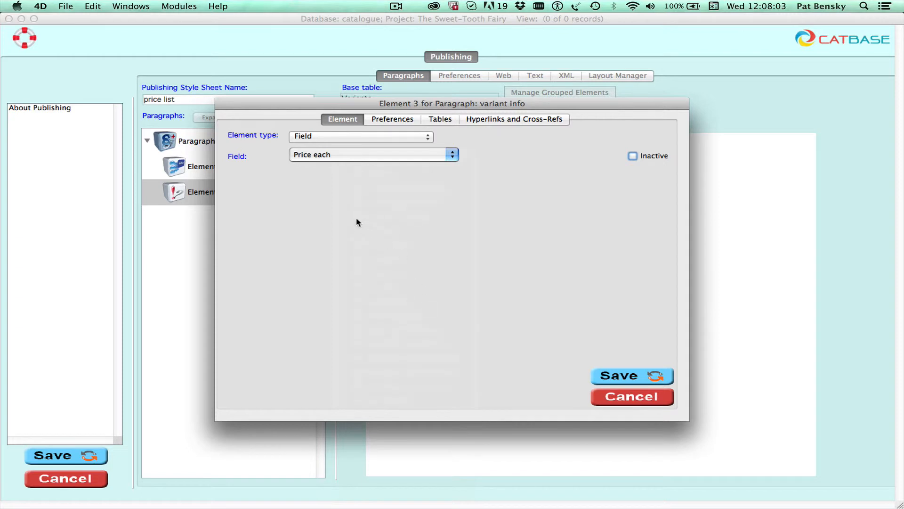
click(400, 121)
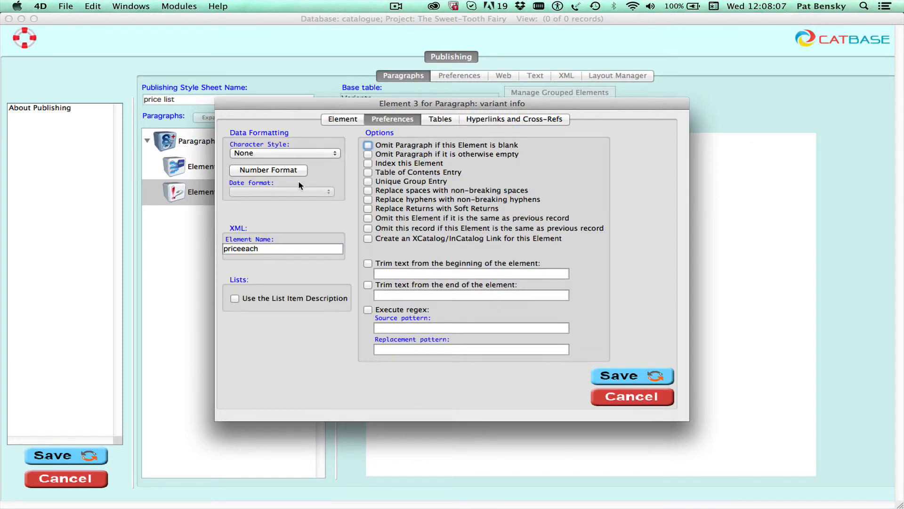
click(273, 171)
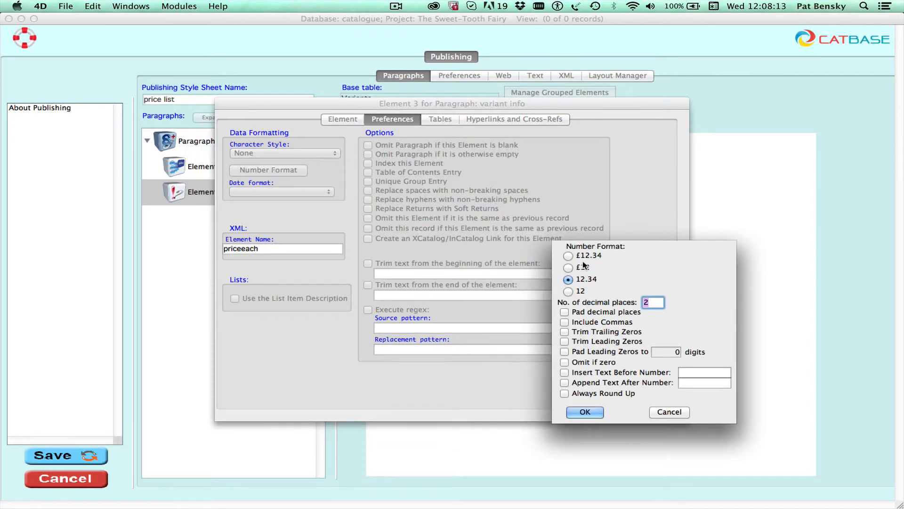
Format Price each as 12.34 with a '$' prefix and comma separators
click(568, 256)
click(568, 279)
click(599, 374)
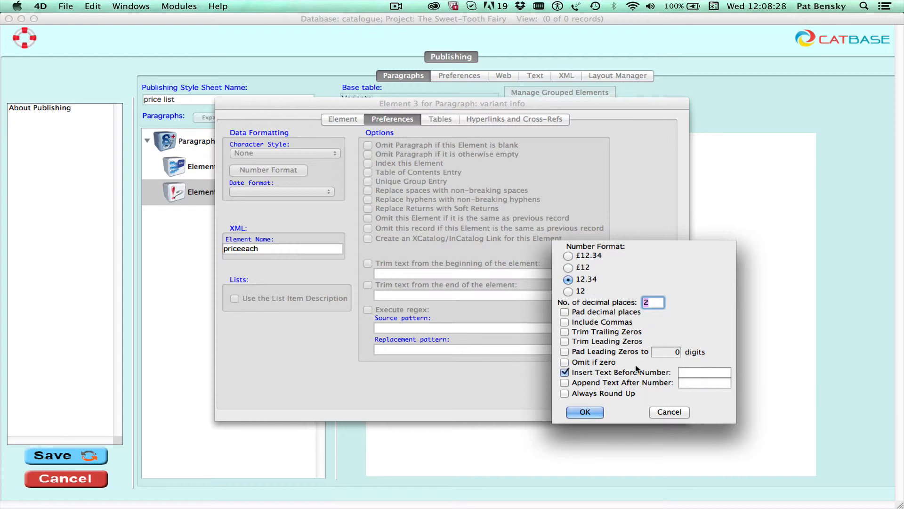
click(693, 372)
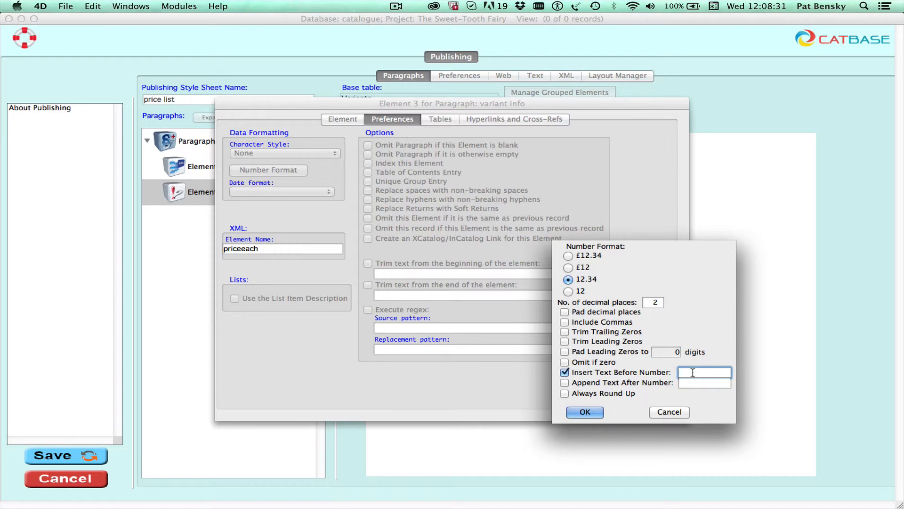
text($)
click(565, 322)
click(590, 410)
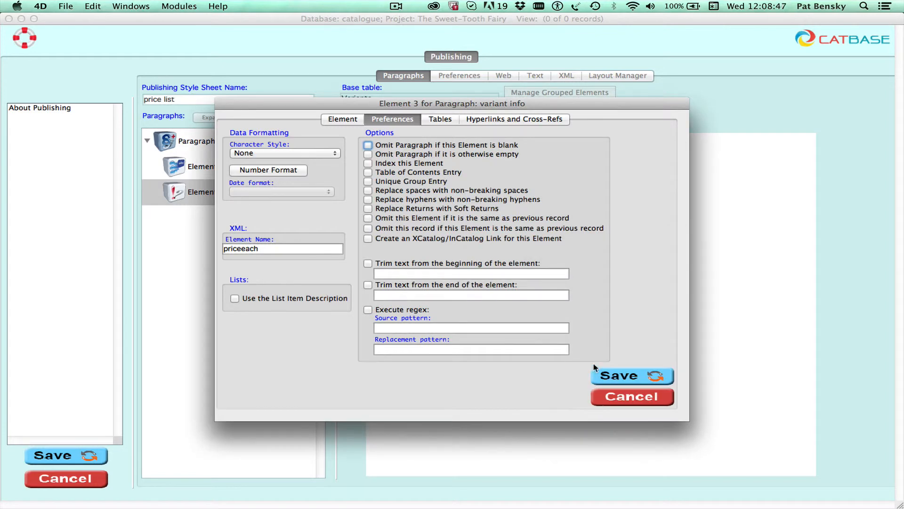
Save the Price each element, close the stylesheet, and save the step to replace the existing file
click(630, 376)
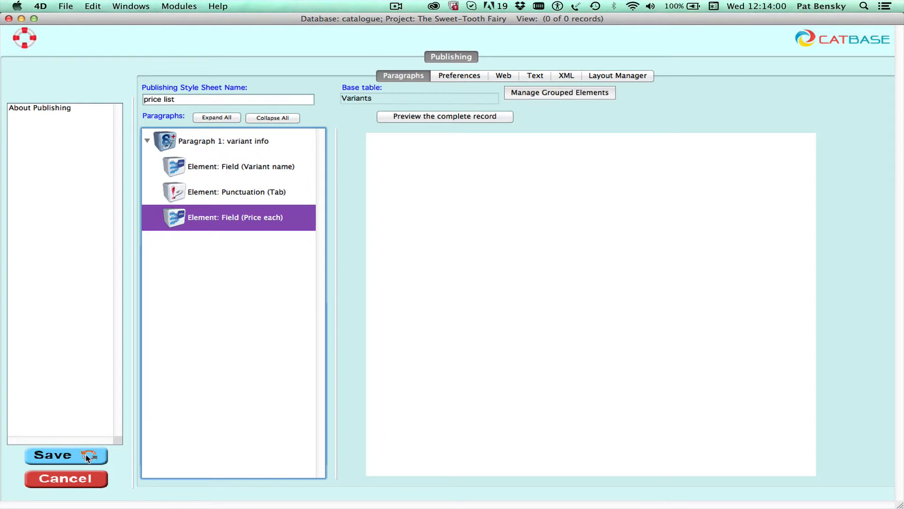
click(8, 19)
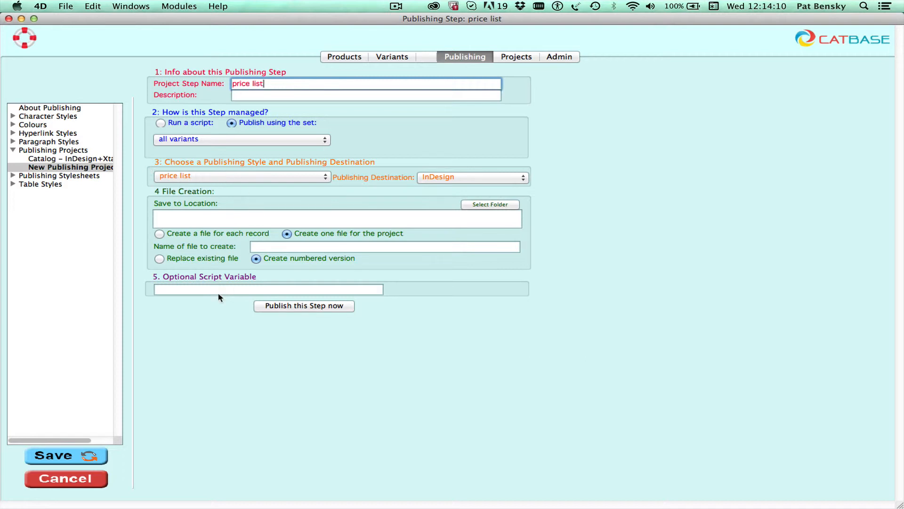
click(160, 261)
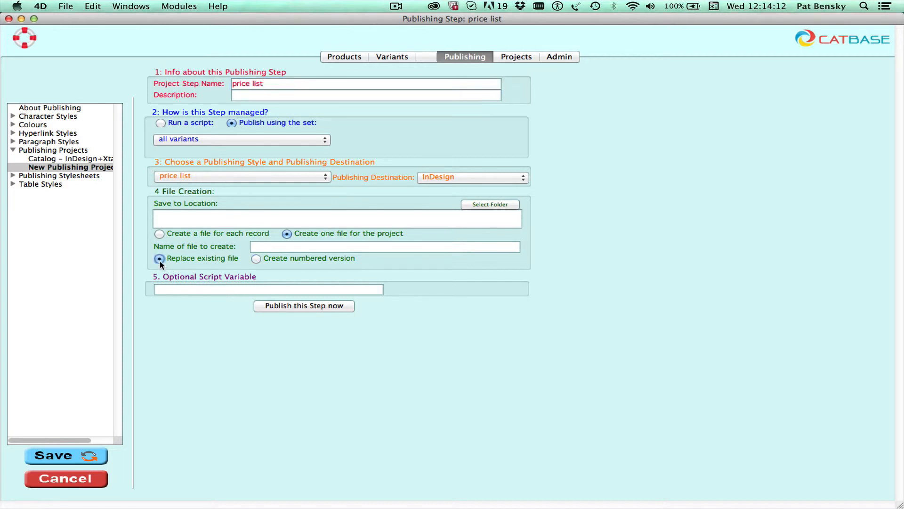
click(71, 456)
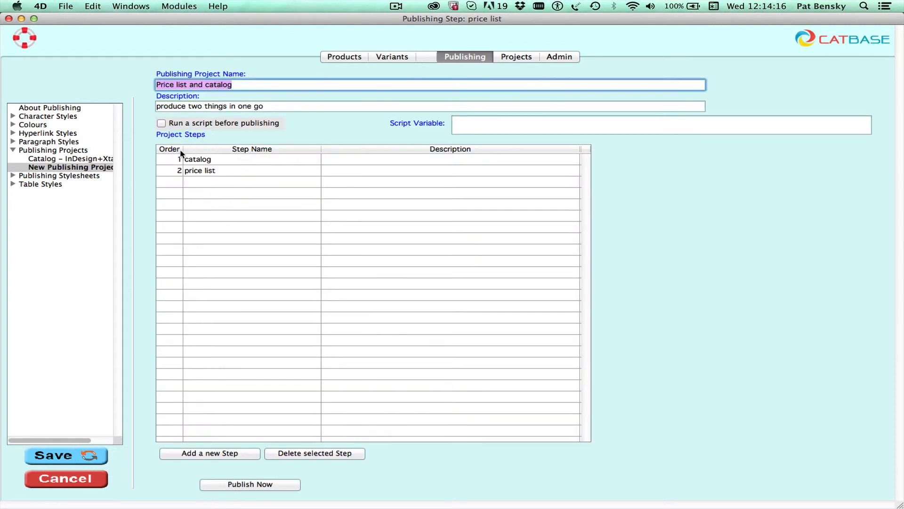
Publish the catalog and price list steps, writing 14 and 24 records, and dismiss the results
click(225, 159)
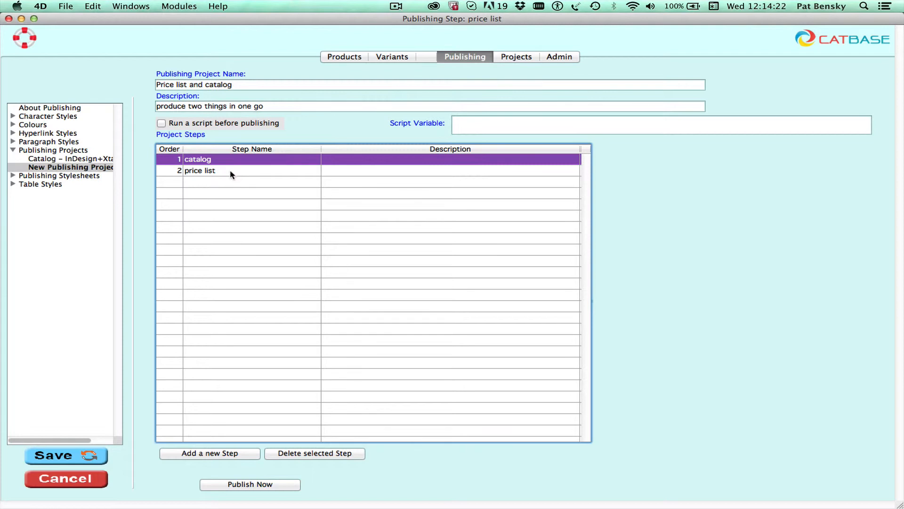
click(231, 172)
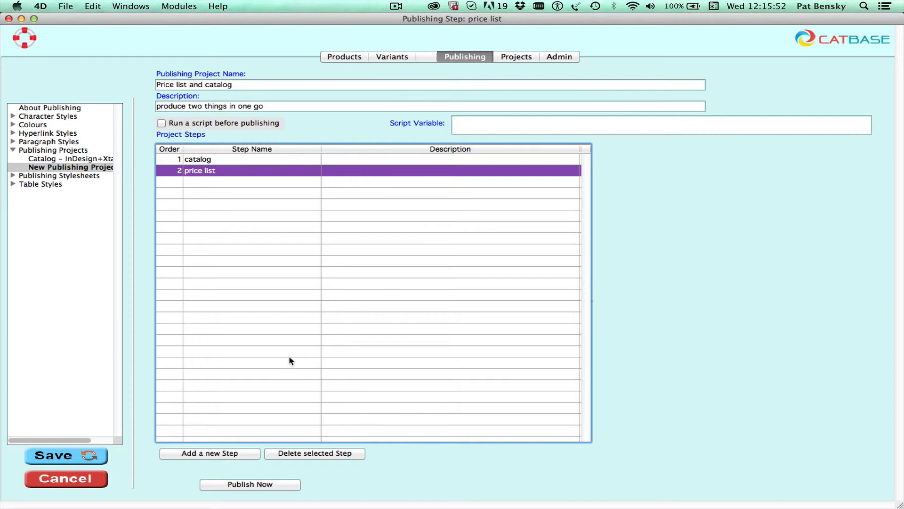
click(253, 484)
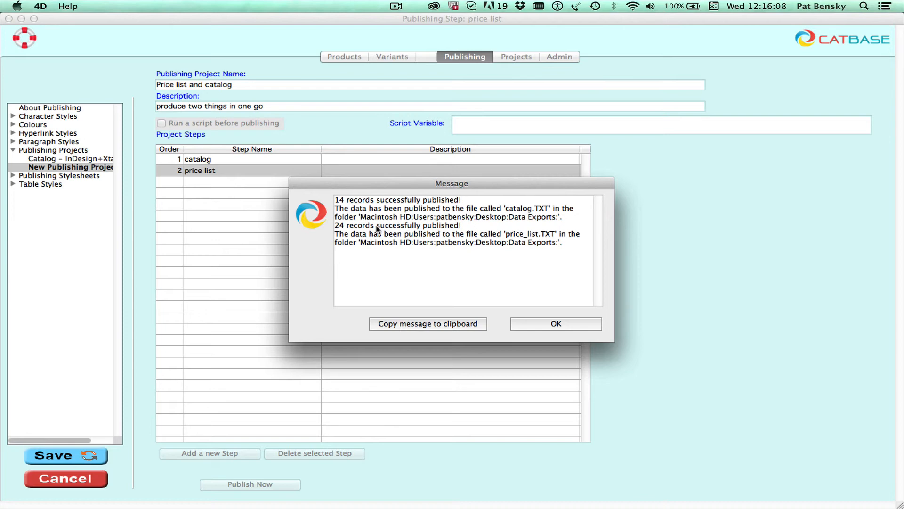
click(554, 324)
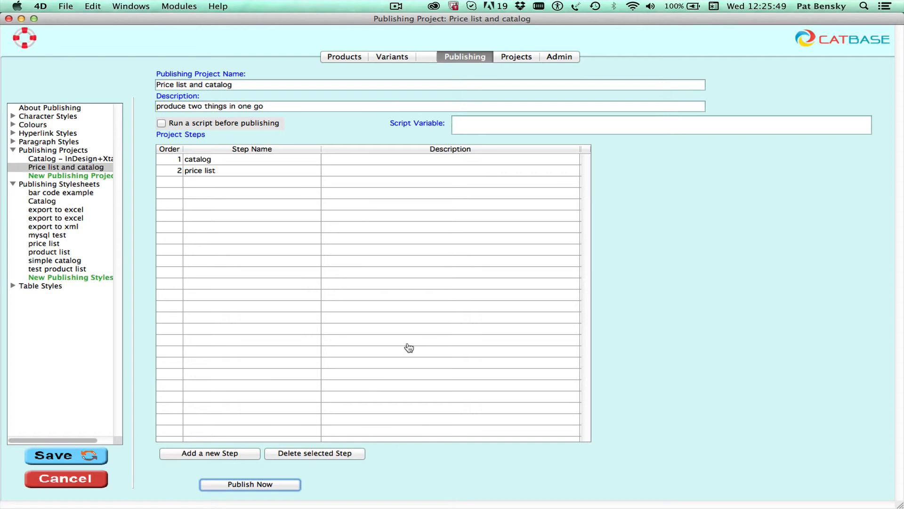
In InDesign, place catalog.TXT from the Data Exports folder into the Sweet Tooth Fairy catalog
key(super+Tab)
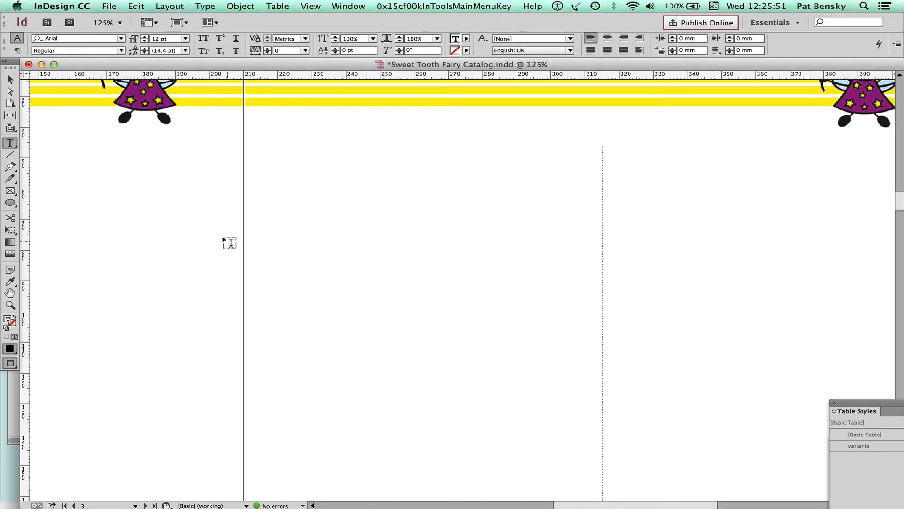
scroll(226, 230, up, 3)
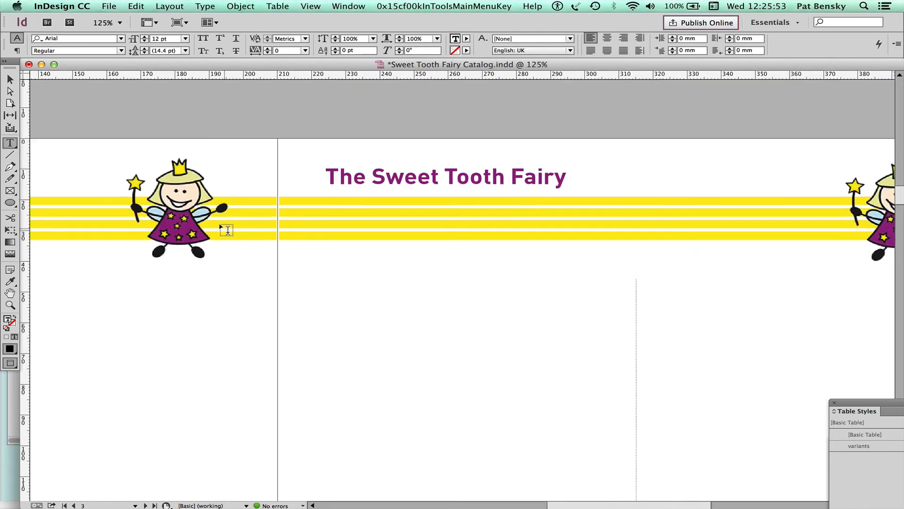
scroll(227, 229, left, 10)
scroll(227, 230, down, 3)
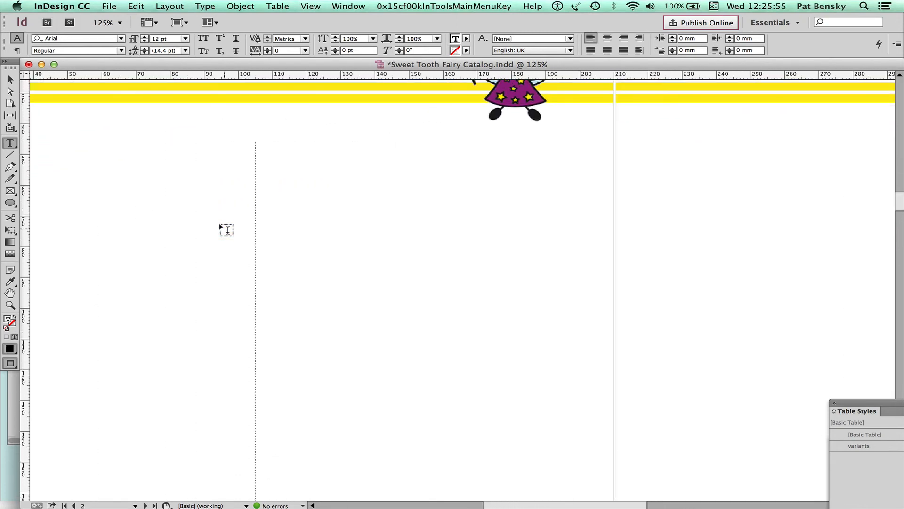
scroll(227, 230, left, 5)
scroll(227, 230, up, 2)
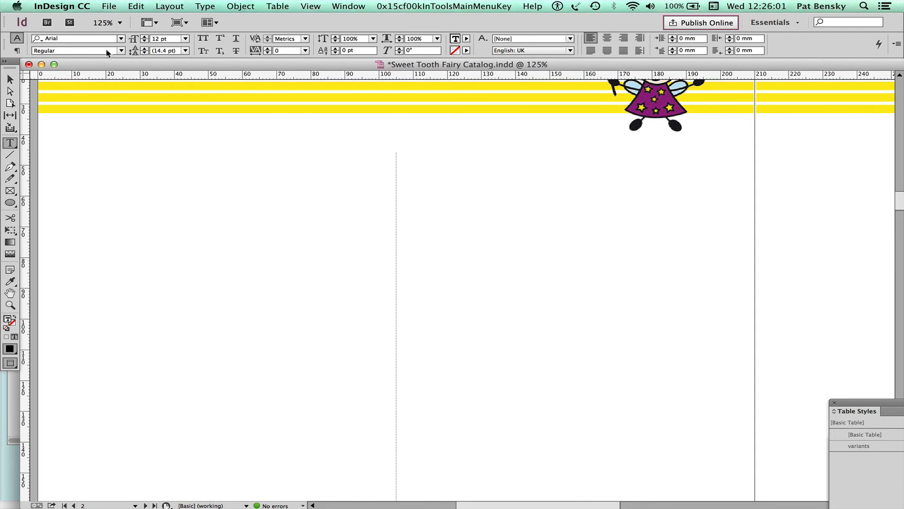
click(111, 7)
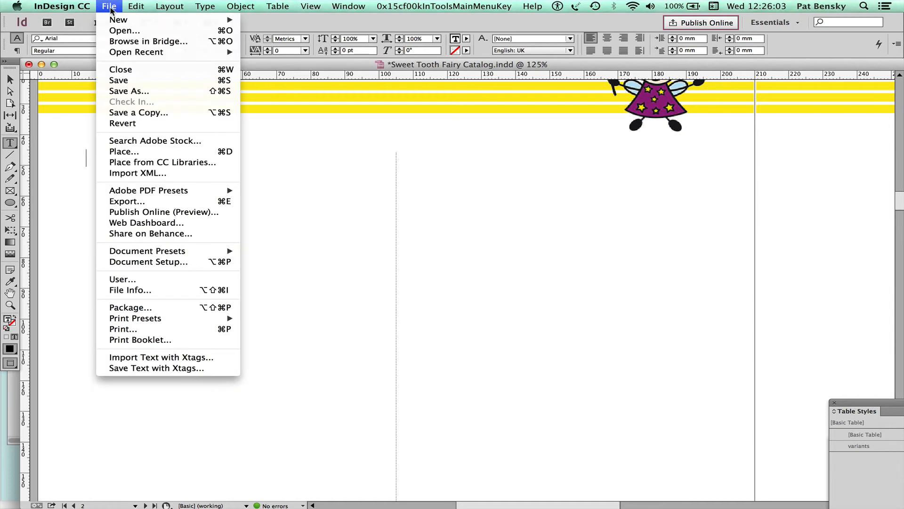
click(145, 152)
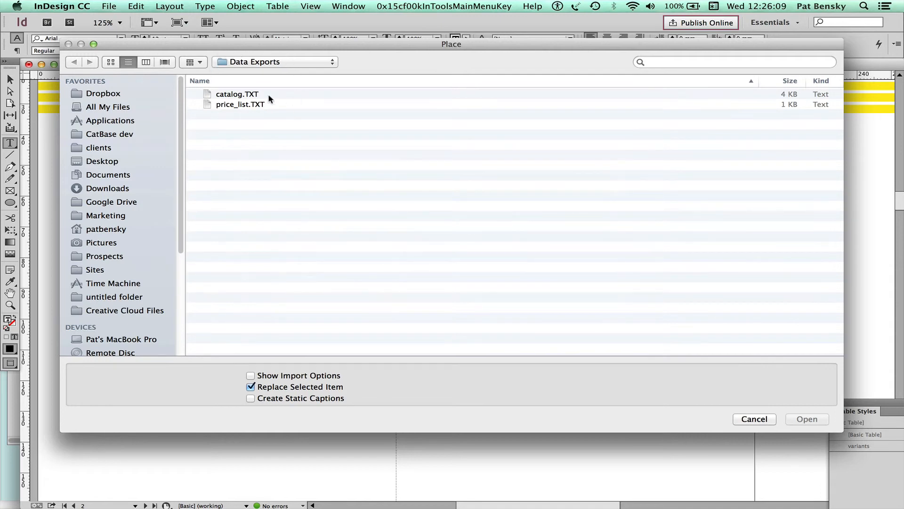
click(258, 69)
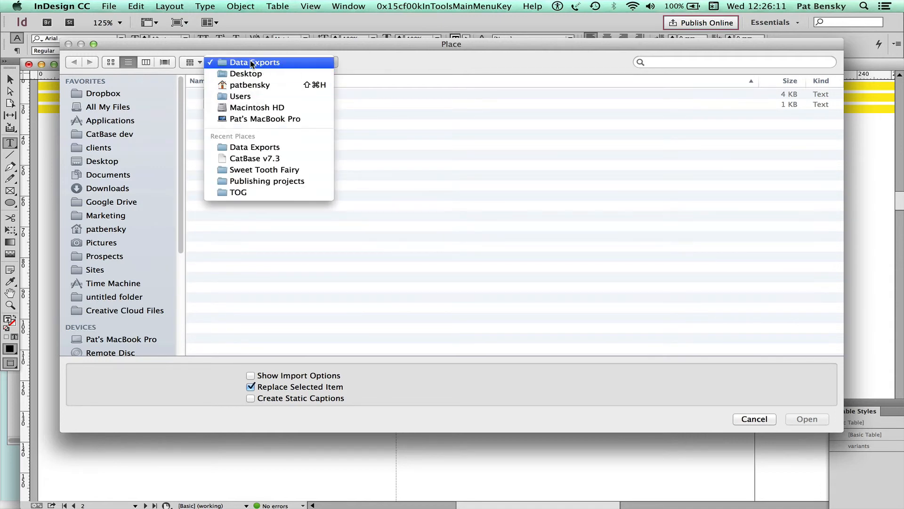
click(254, 57)
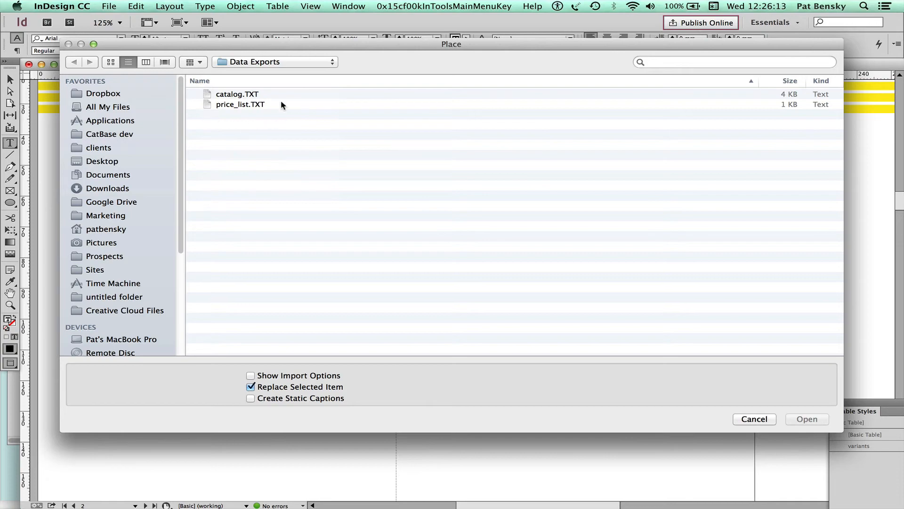
double_click(241, 96)
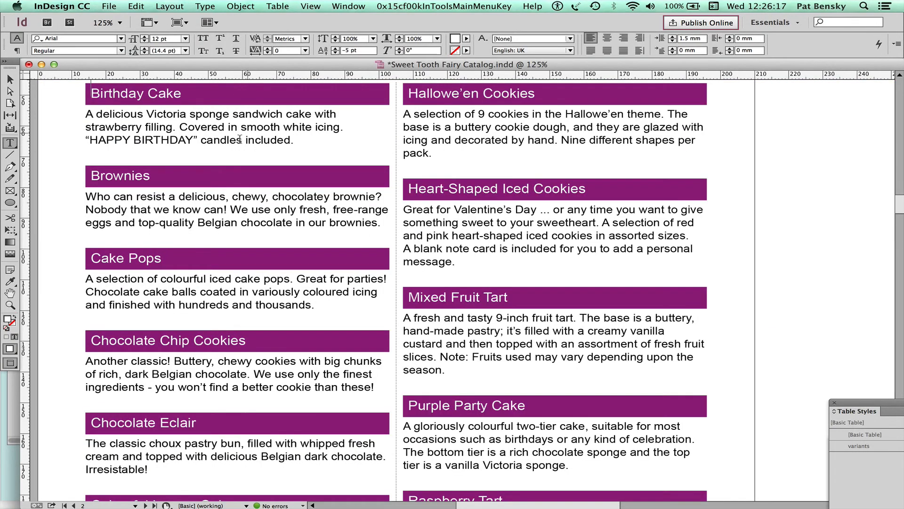
Insert a page break after the final Strawberry Tart description
scroll(232, 184, up, 5)
scroll(233, 183, up, 1)
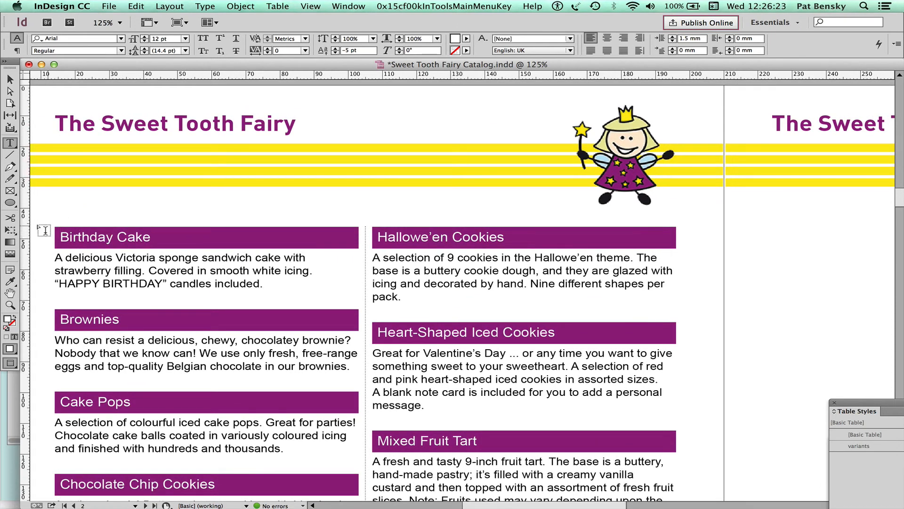
click(149, 236)
scroll(181, 269, down, 5)
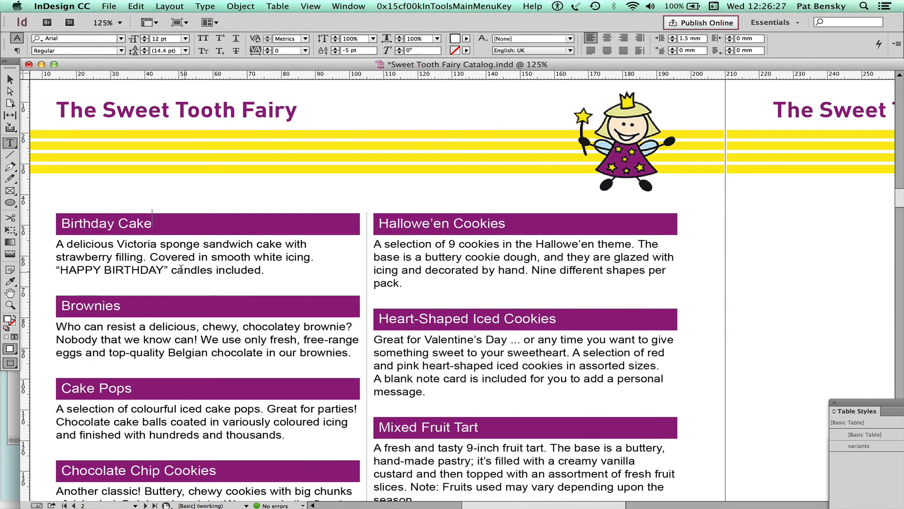
scroll(181, 269, down, 4)
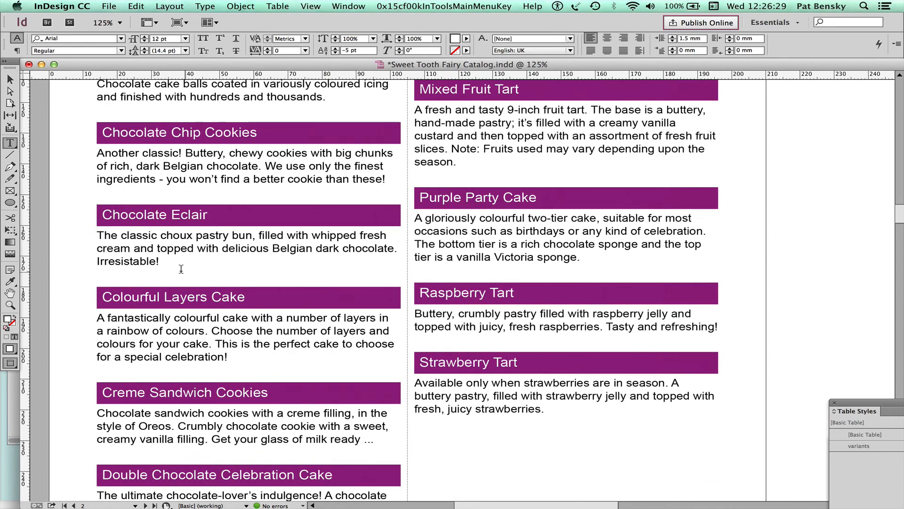
scroll(348, 224, down, 6)
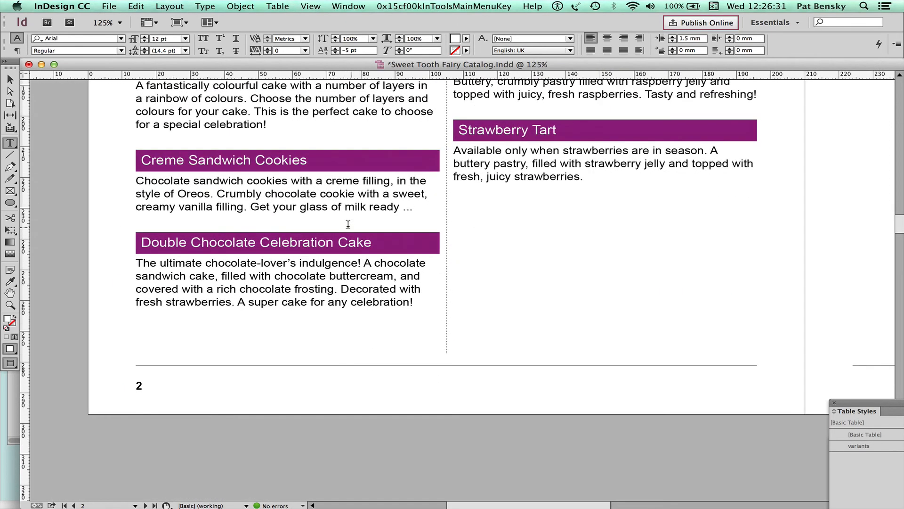
scroll(348, 225, right, 5)
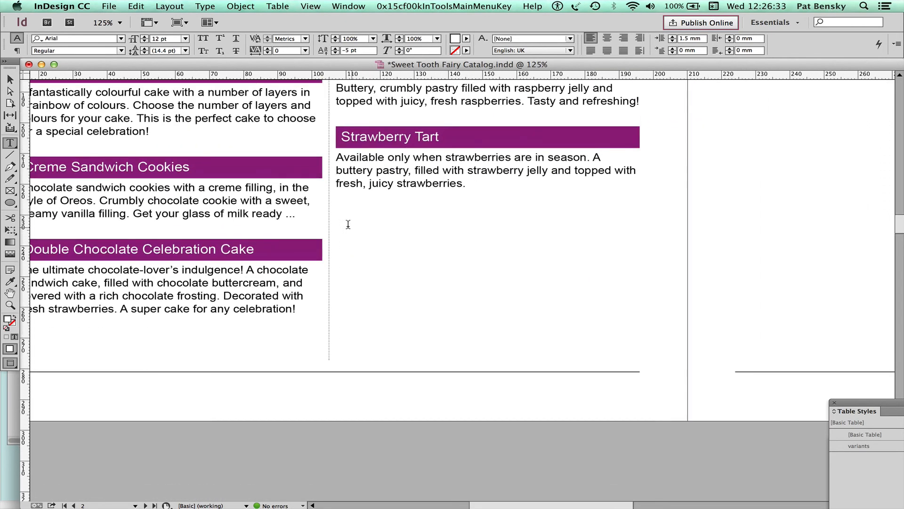
click(401, 231)
right_click(404, 234)
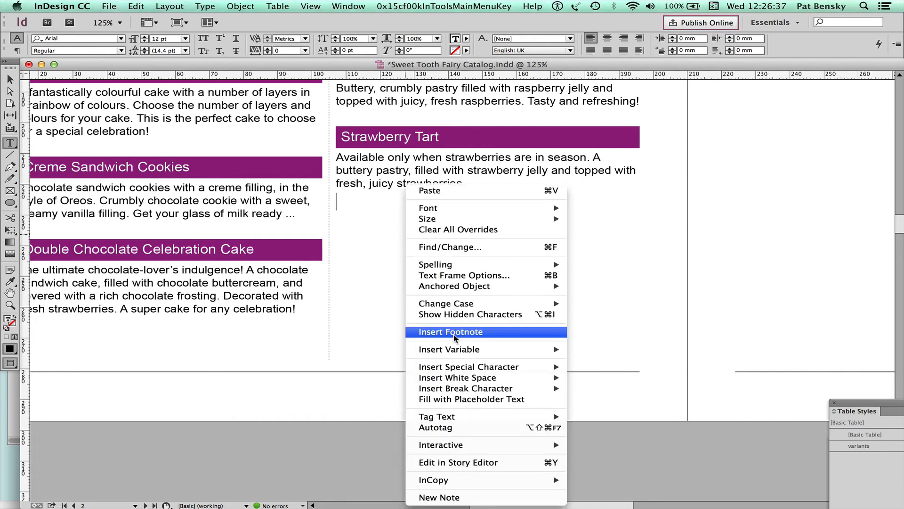
mouse_move(481, 389)
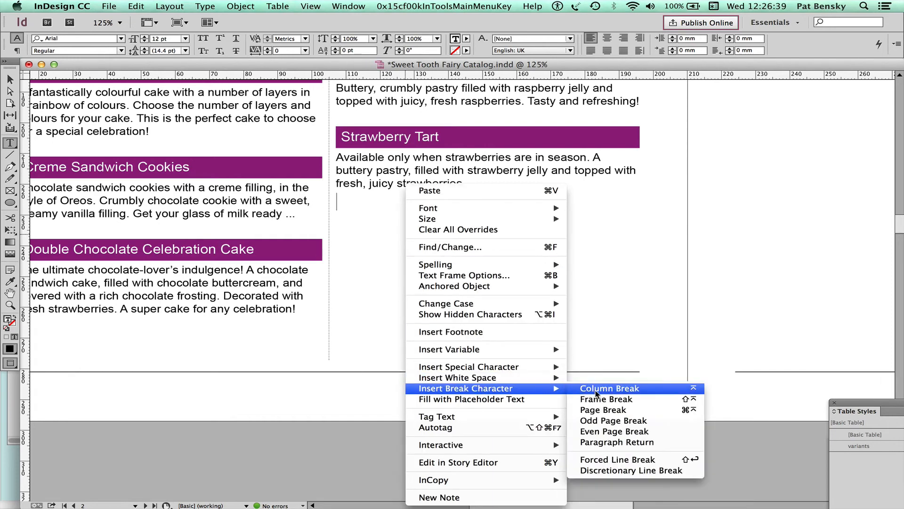
click(598, 409)
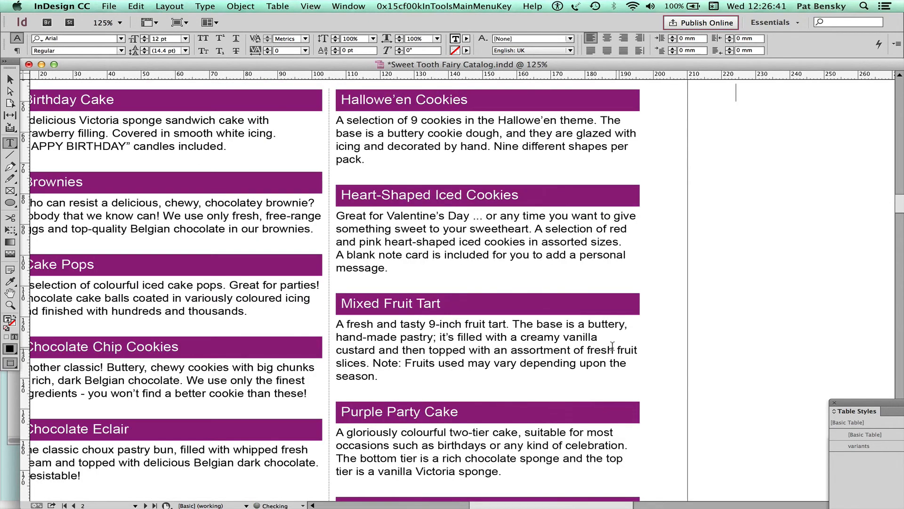
scroll(607, 367, up, 5)
scroll(607, 368, right, 8)
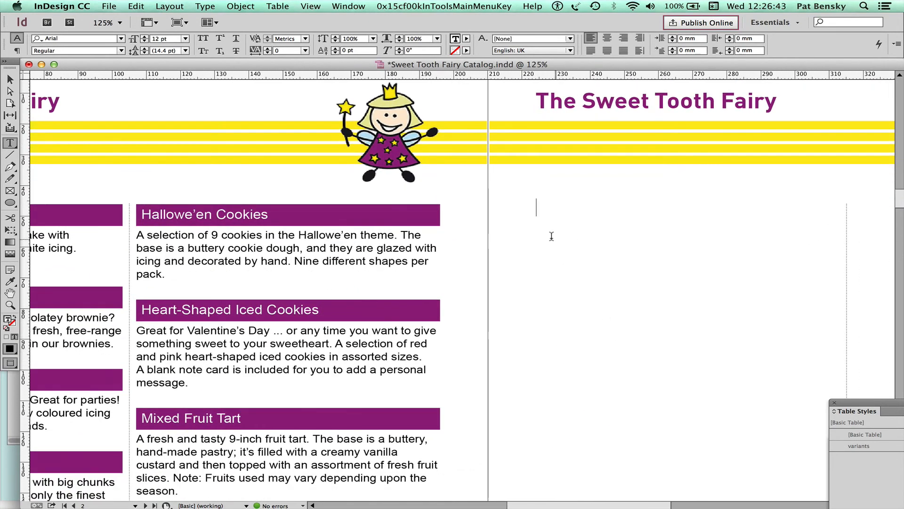
Place price_list.TXT from Data Exports into the next frame, showing 24 dotted price entries
click(110, 7)
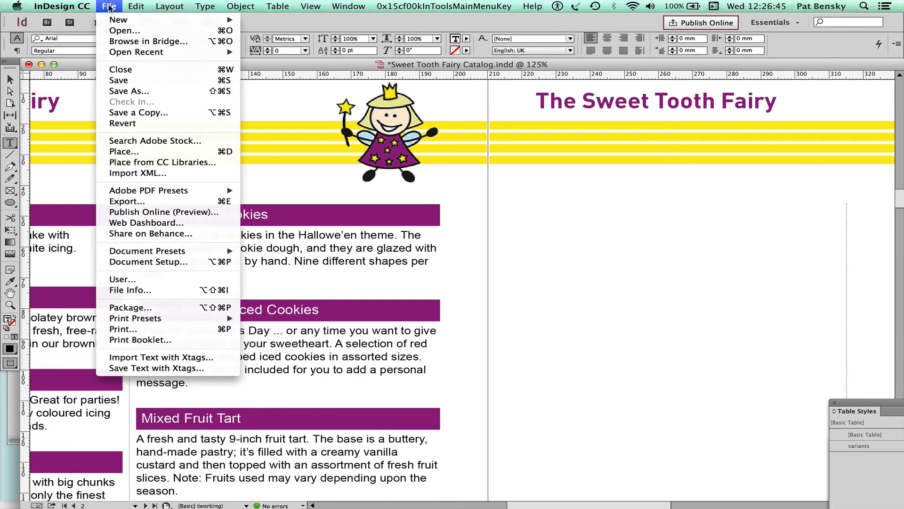
click(157, 152)
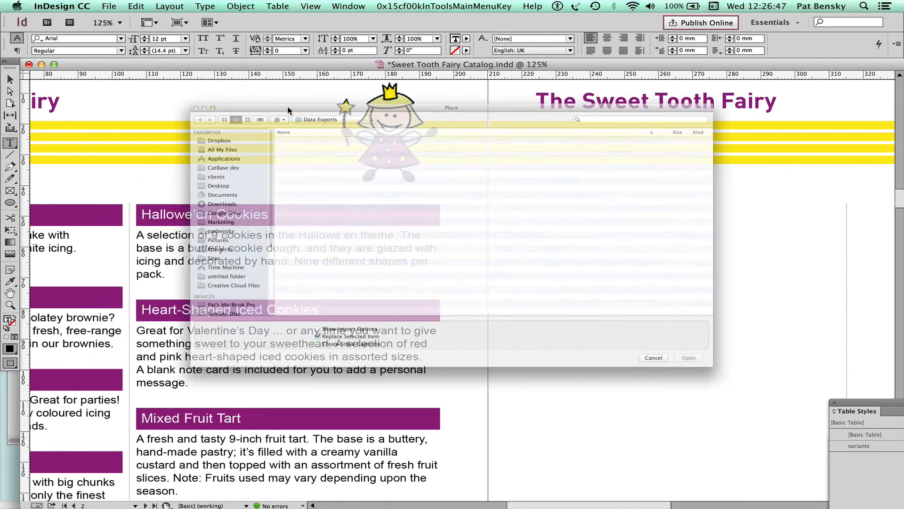
click(247, 104)
double_click(247, 104)
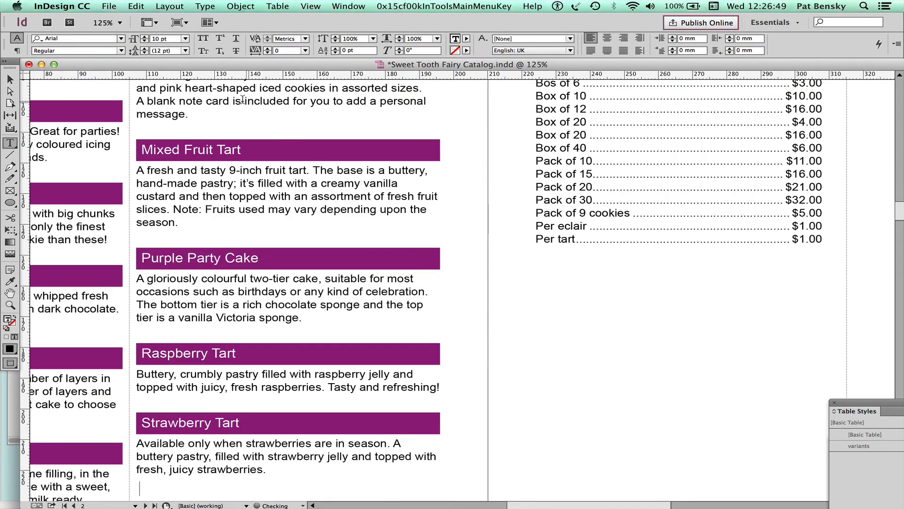
scroll(564, 181, up, 3)
scroll(565, 181, up, 2)
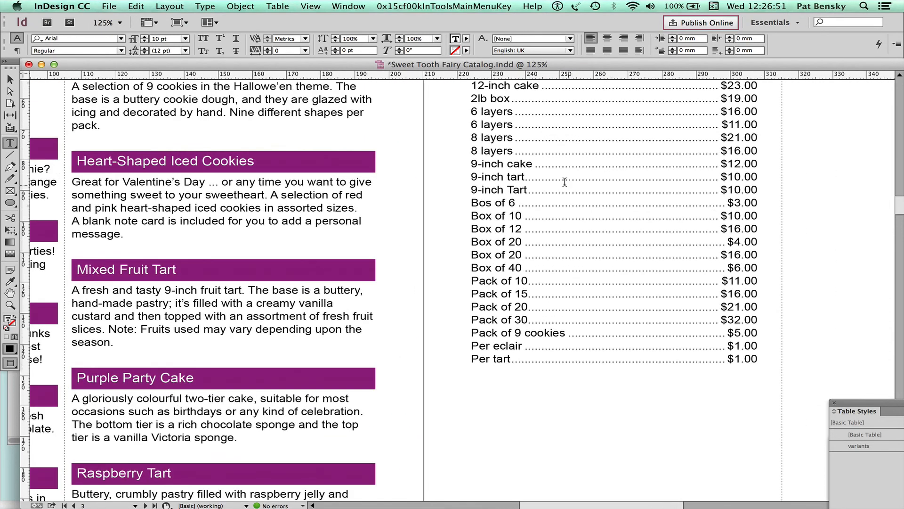
scroll(564, 181, right, 5)
scroll(564, 181, up, 3)
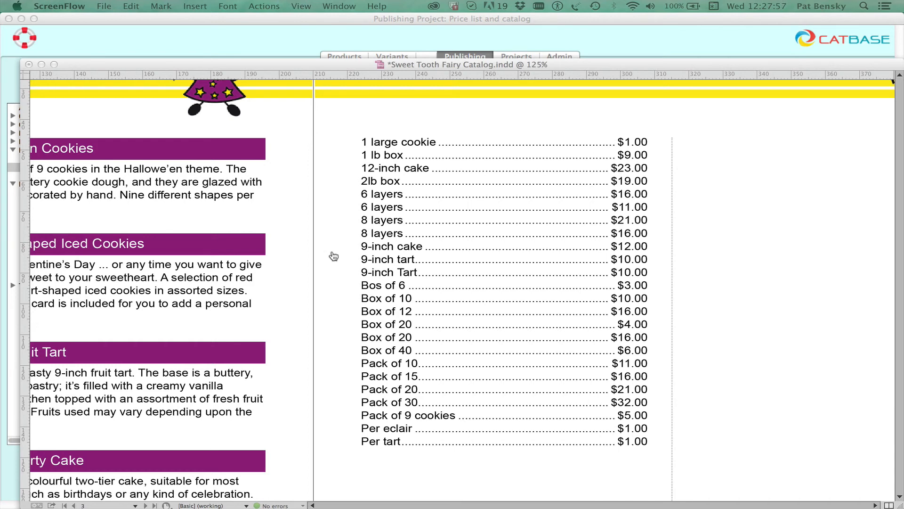
key(super+Tab)
click(332, 251)
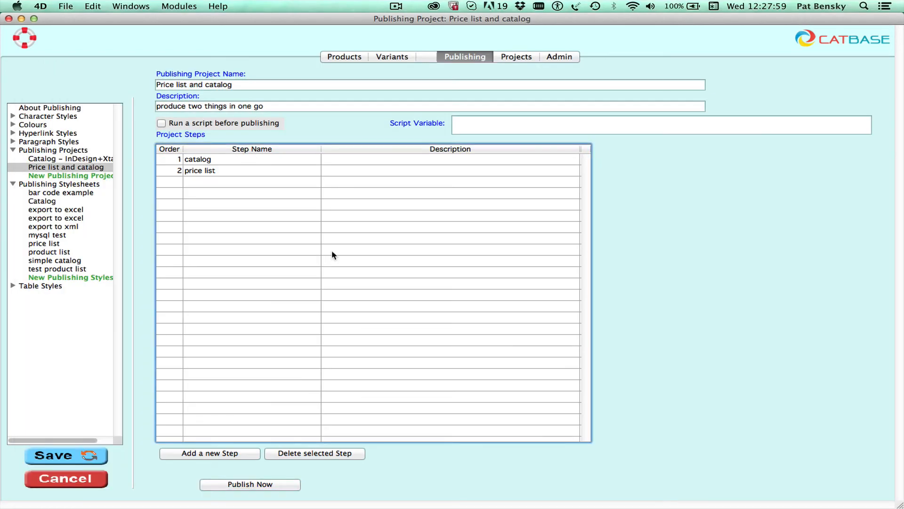